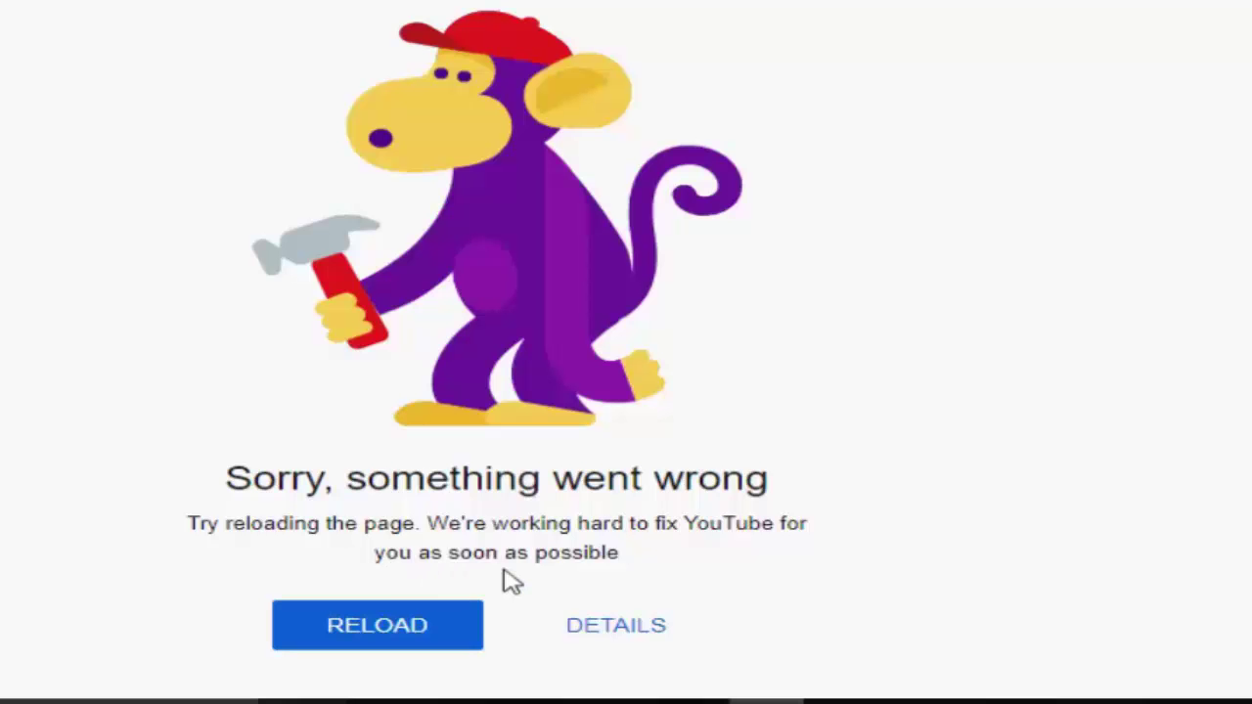
After checking both YouTube error pages, clear all-time browsing history, cookies and cached files.
{"action": "left_click", "coordinate": [426, 8]}
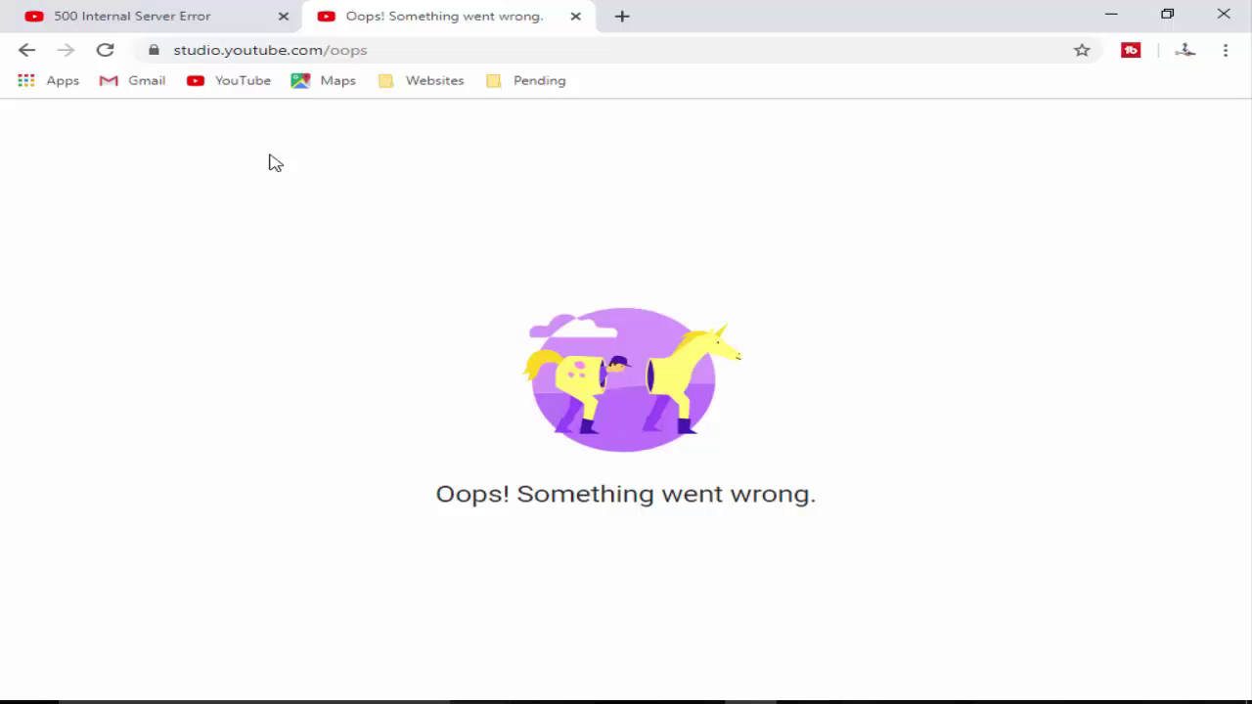
{"action": "left_click", "coordinate": [110, 8]}
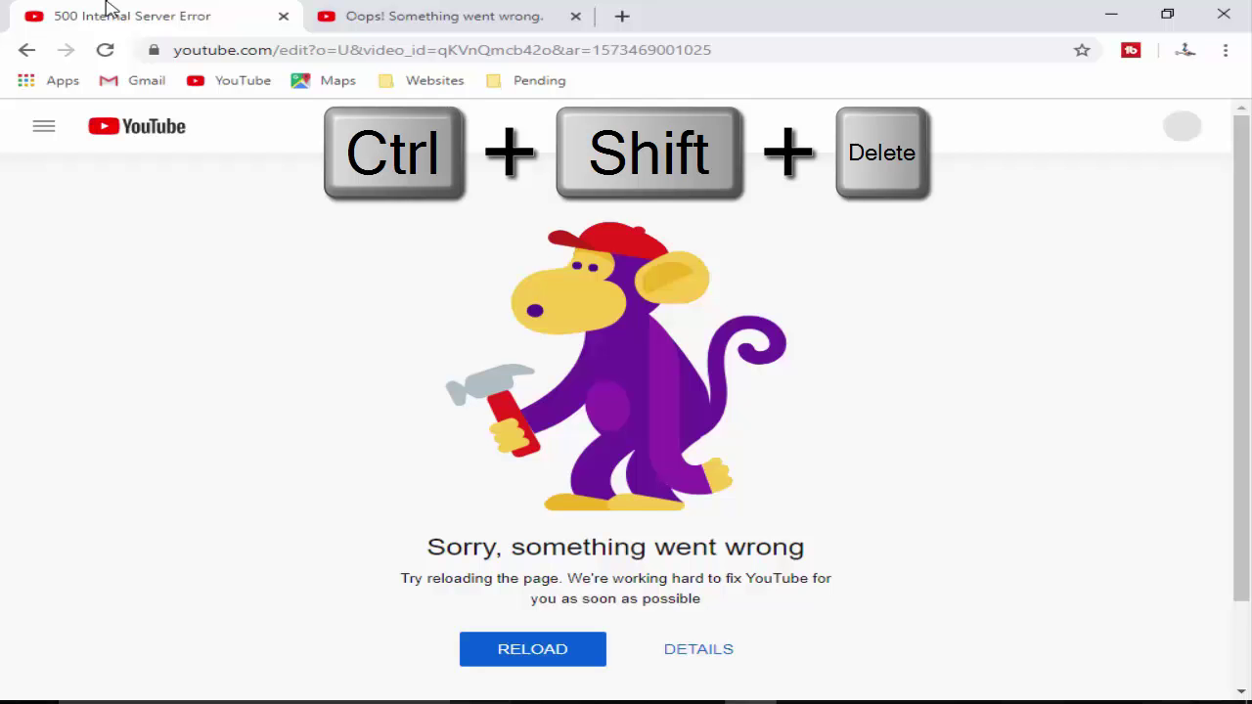
{"action": "key", "text": "ctrl+shift+Delete"}
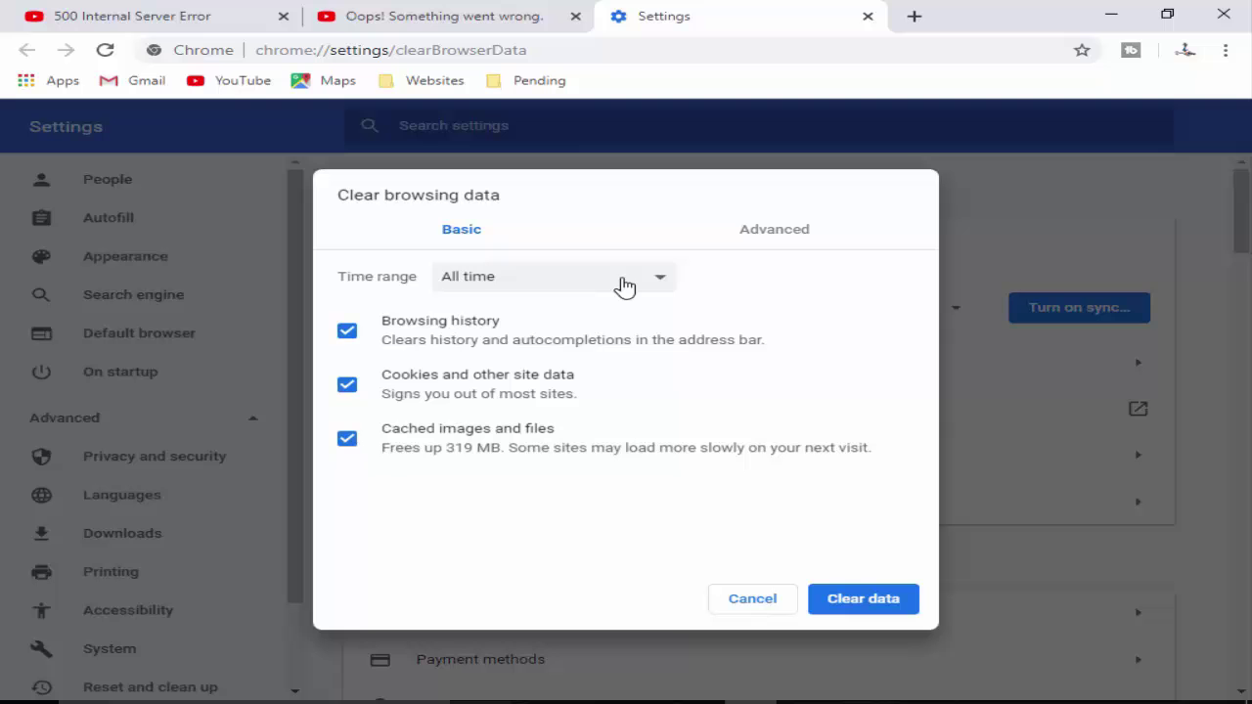
{"action": "left_click", "coordinate": [634, 284]}
{"action": "left_click", "coordinate": [537, 363]}
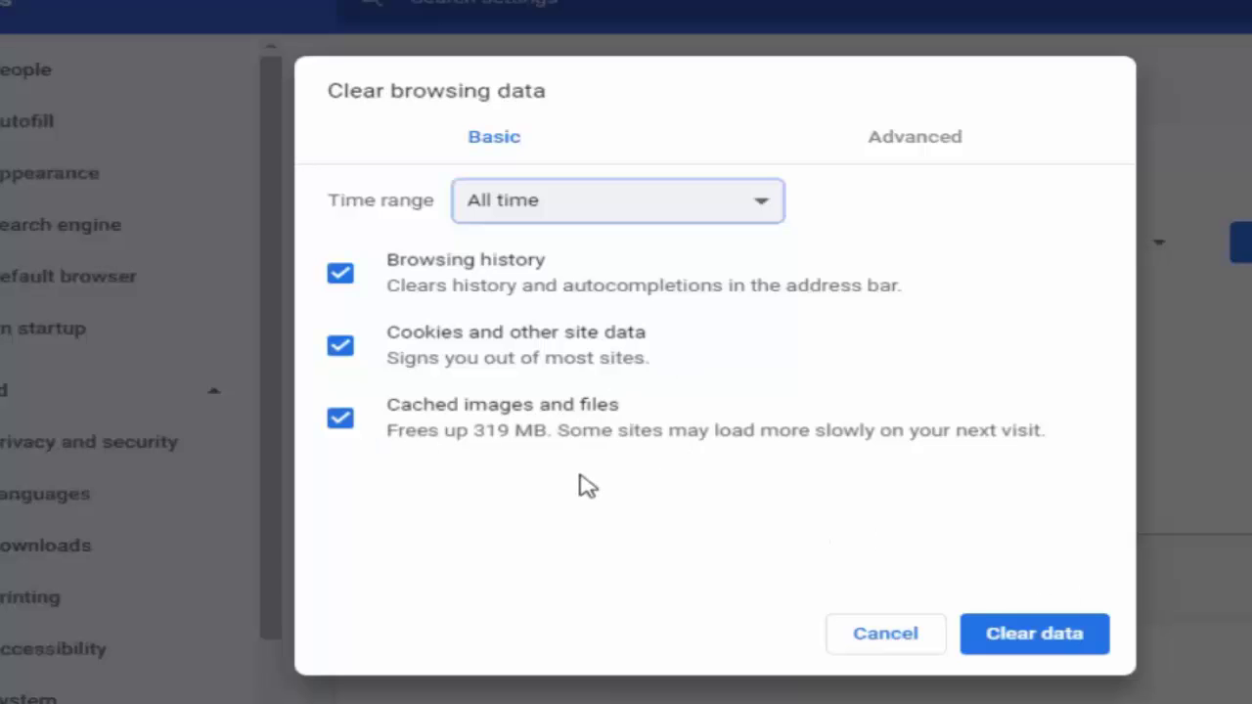
{"action": "left_click", "coordinate": [1047, 648]}
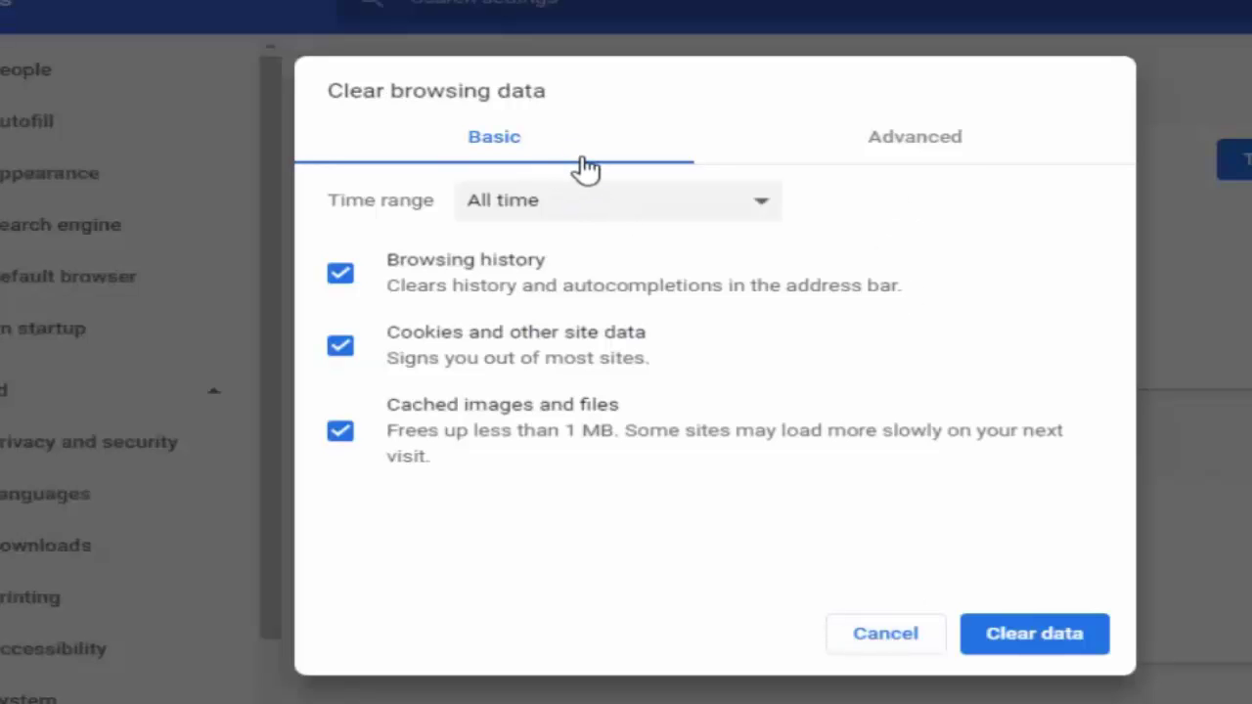
Under Advanced, clear all-time download history, passwords, autofill, site settings and hosted app data.
{"action": "left_click", "coordinate": [926, 149]}
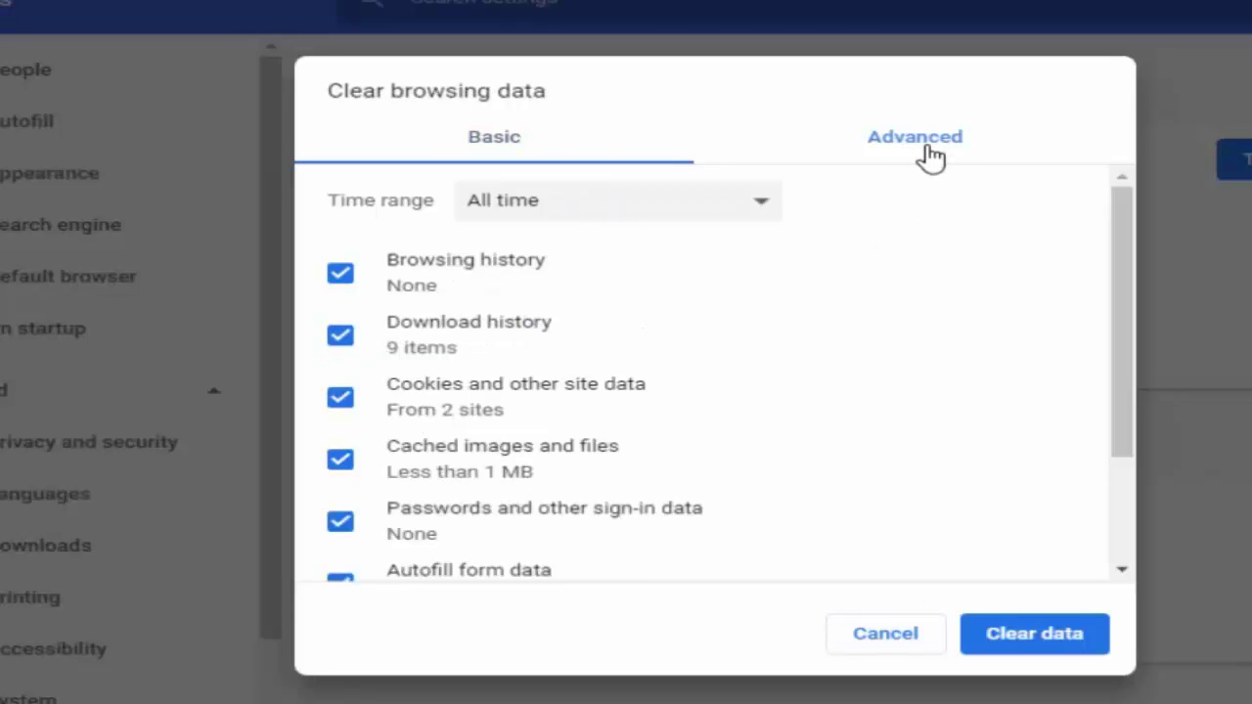
{"action": "left_click", "coordinate": [538, 211]}
{"action": "left_click", "coordinate": [587, 336]}
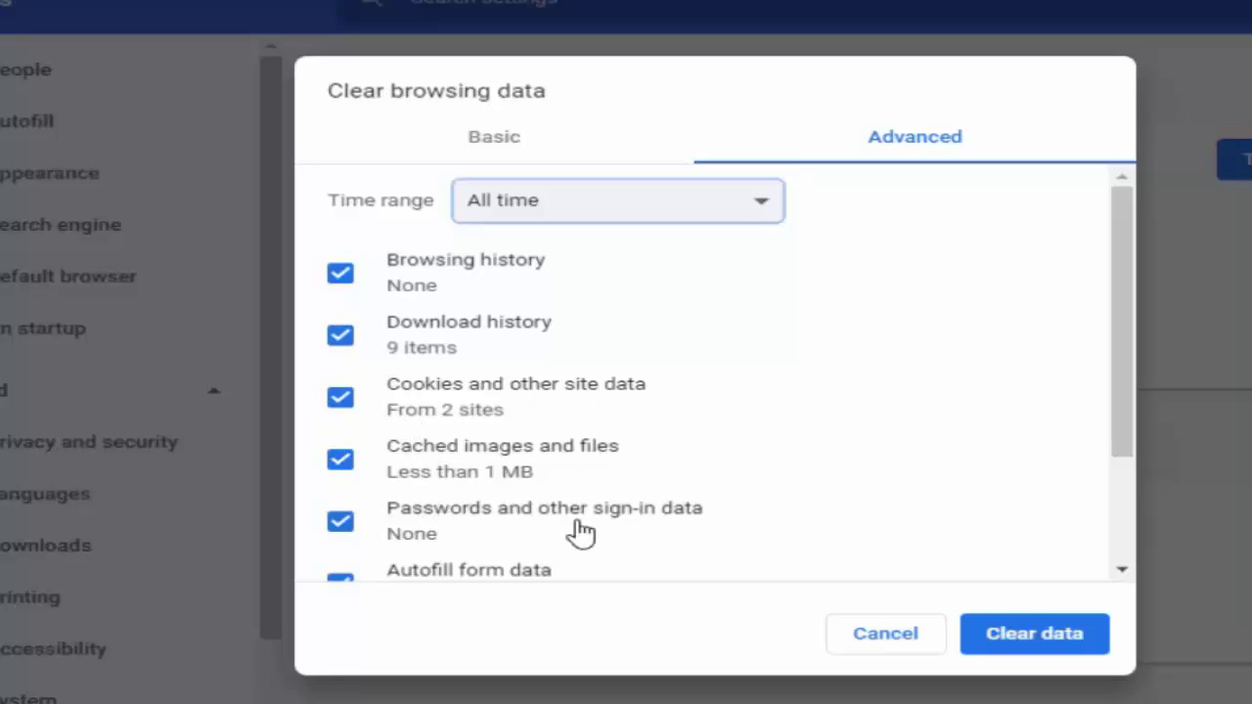
{"action": "scroll", "coordinate": [721, 539], "scroll_direction": "down", "scroll_amount": 2}
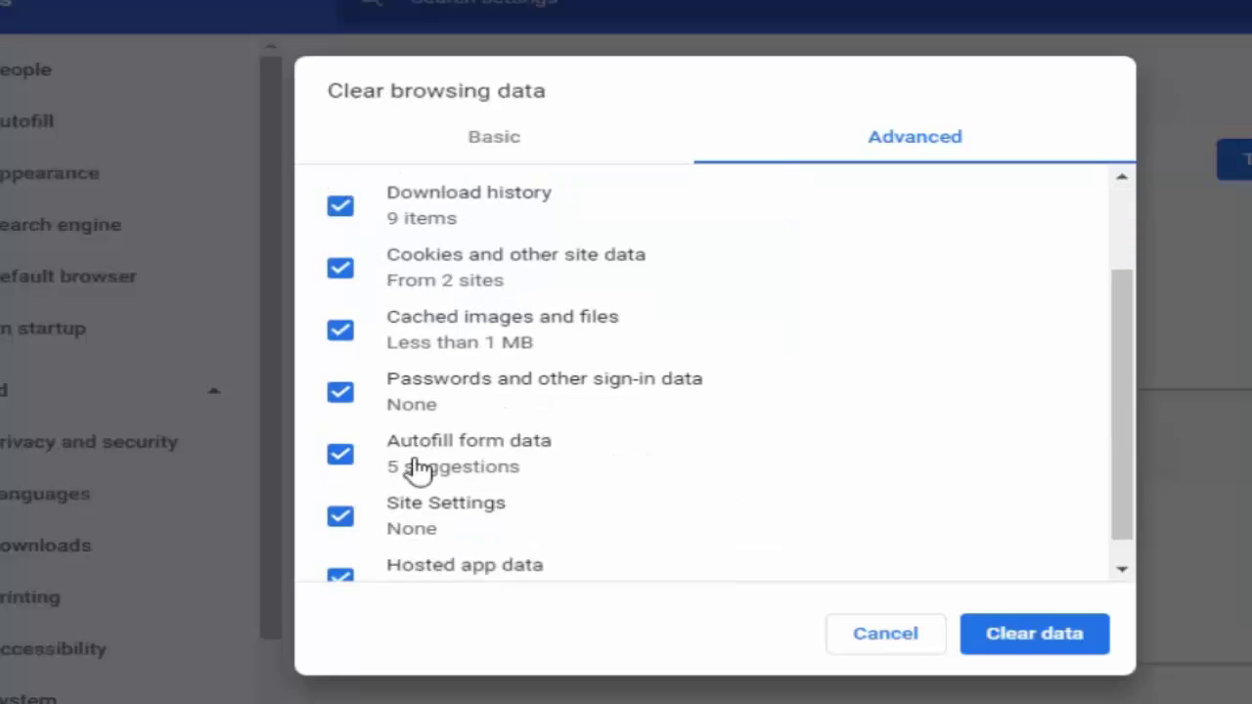
{"action": "scroll", "coordinate": [489, 536], "scroll_direction": "down", "scroll_amount": 1}
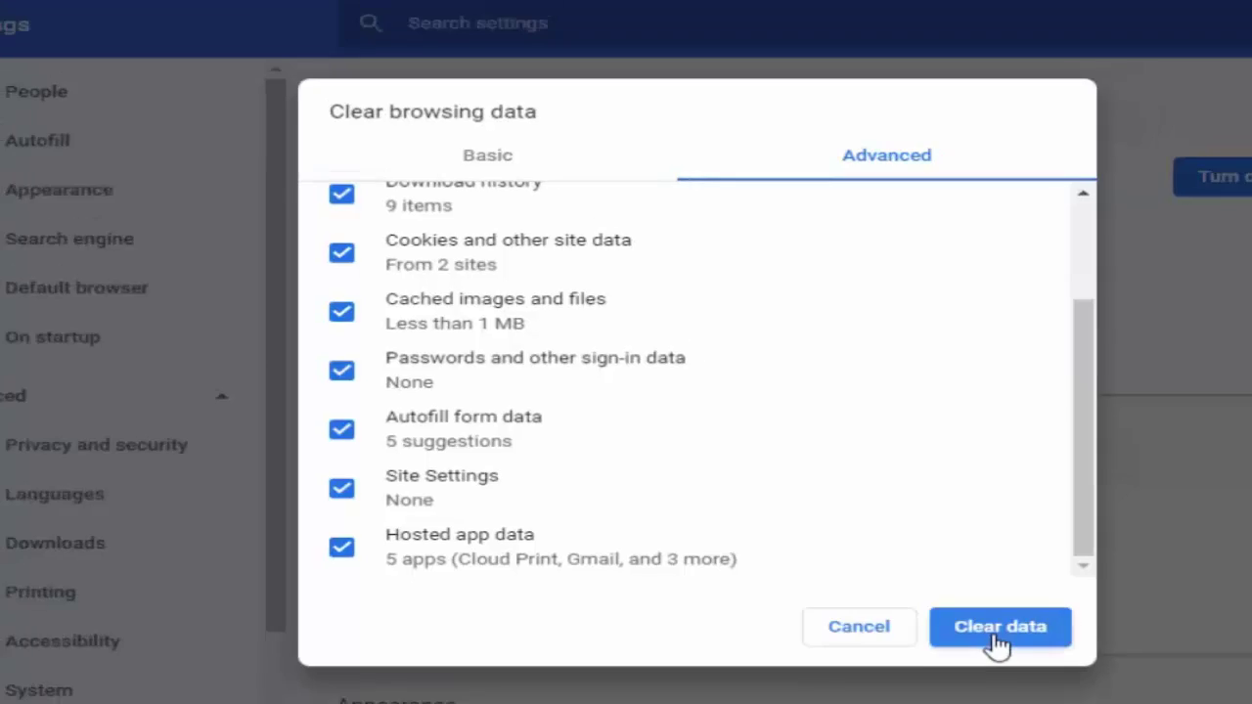
{"action": "left_click", "coordinate": [994, 631]}
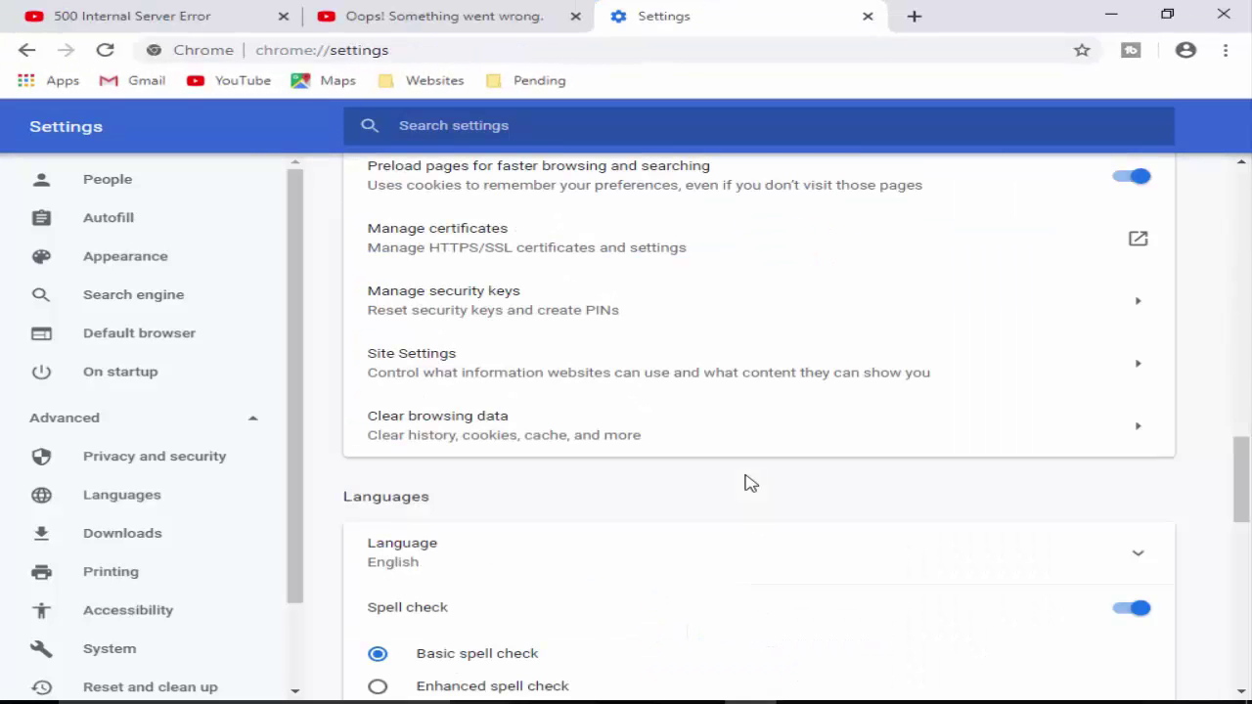
Go to YouTube's History page and clear all watch history.
{"action": "key", "text": "ctrl+t"}
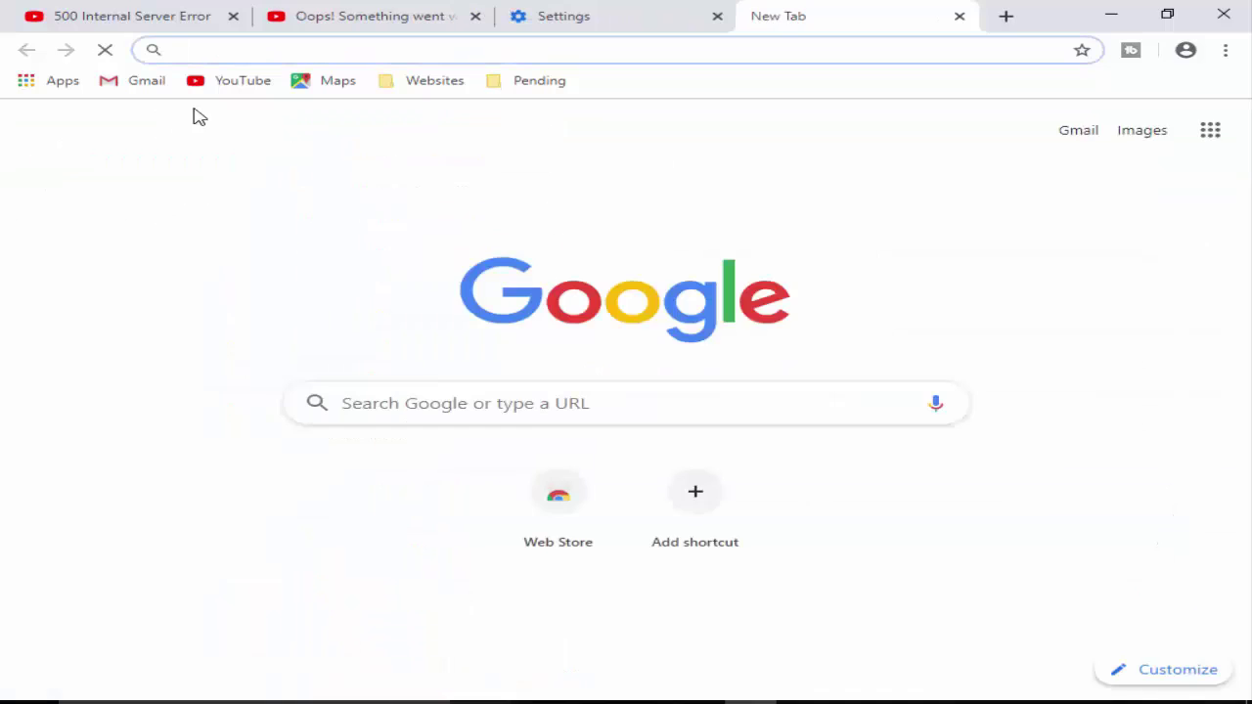
{"action": "left_click", "coordinate": [206, 86]}
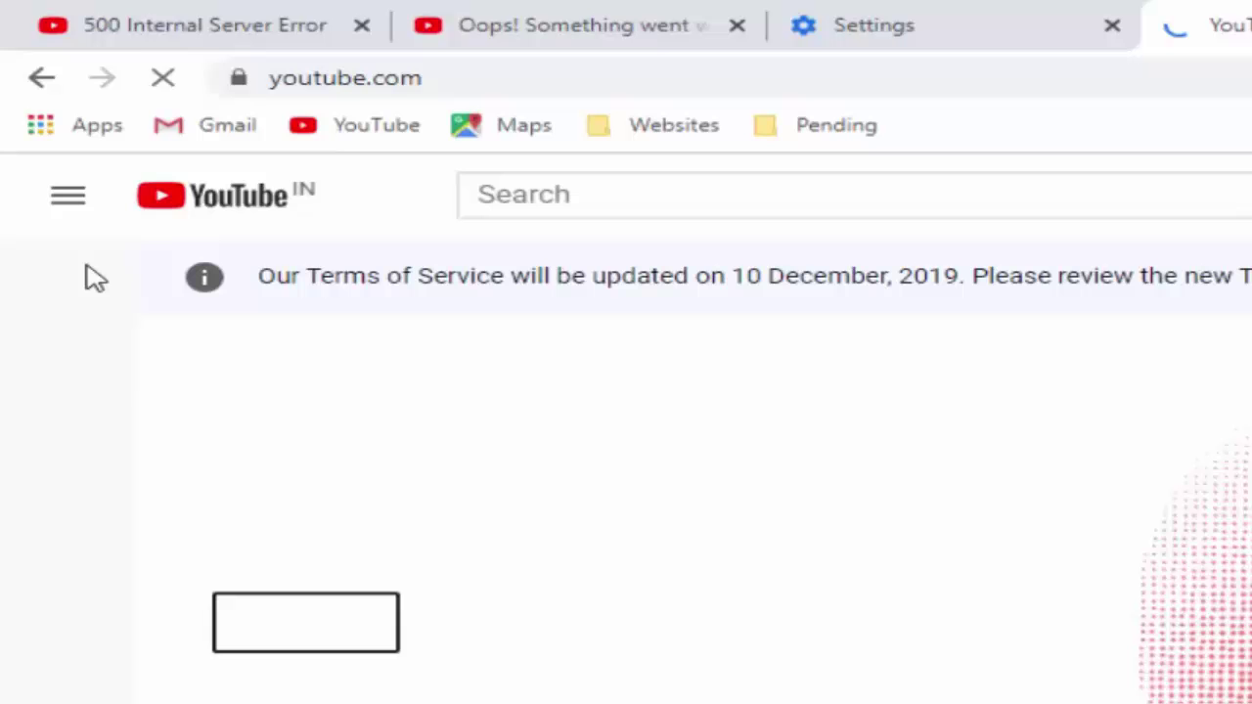
{"action": "left_click", "coordinate": [79, 216]}
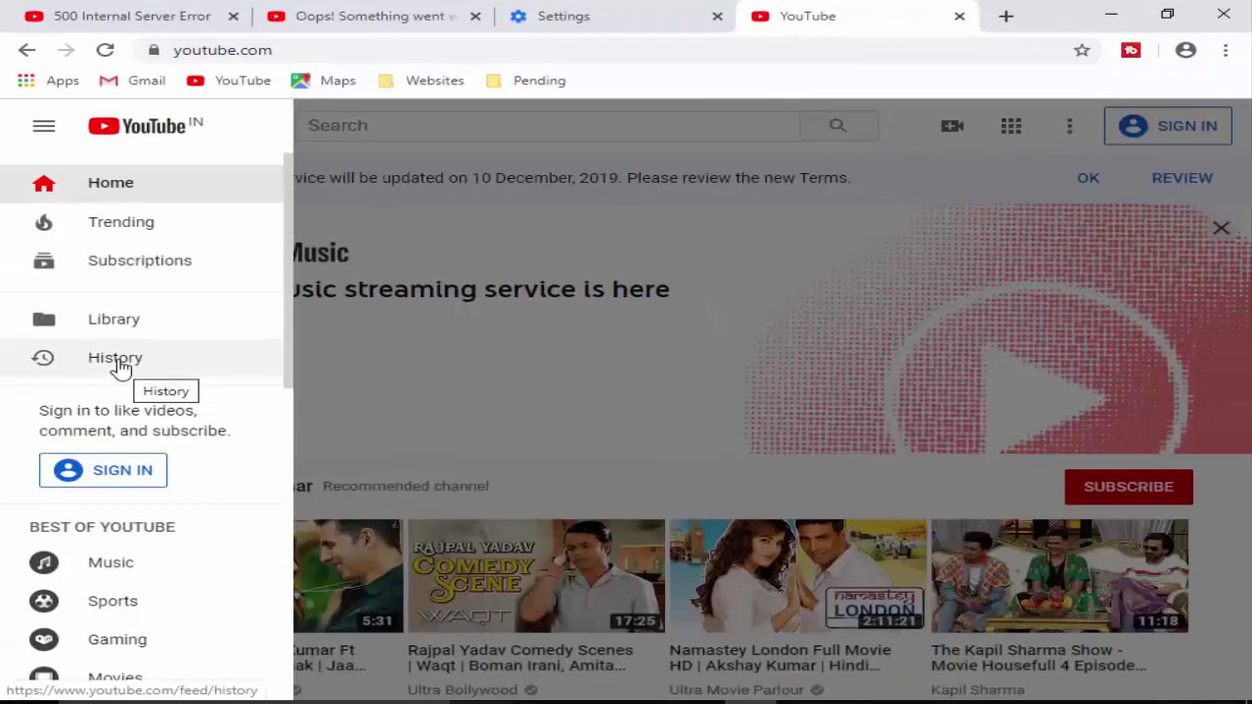
{"action": "left_click", "coordinate": [117, 362]}
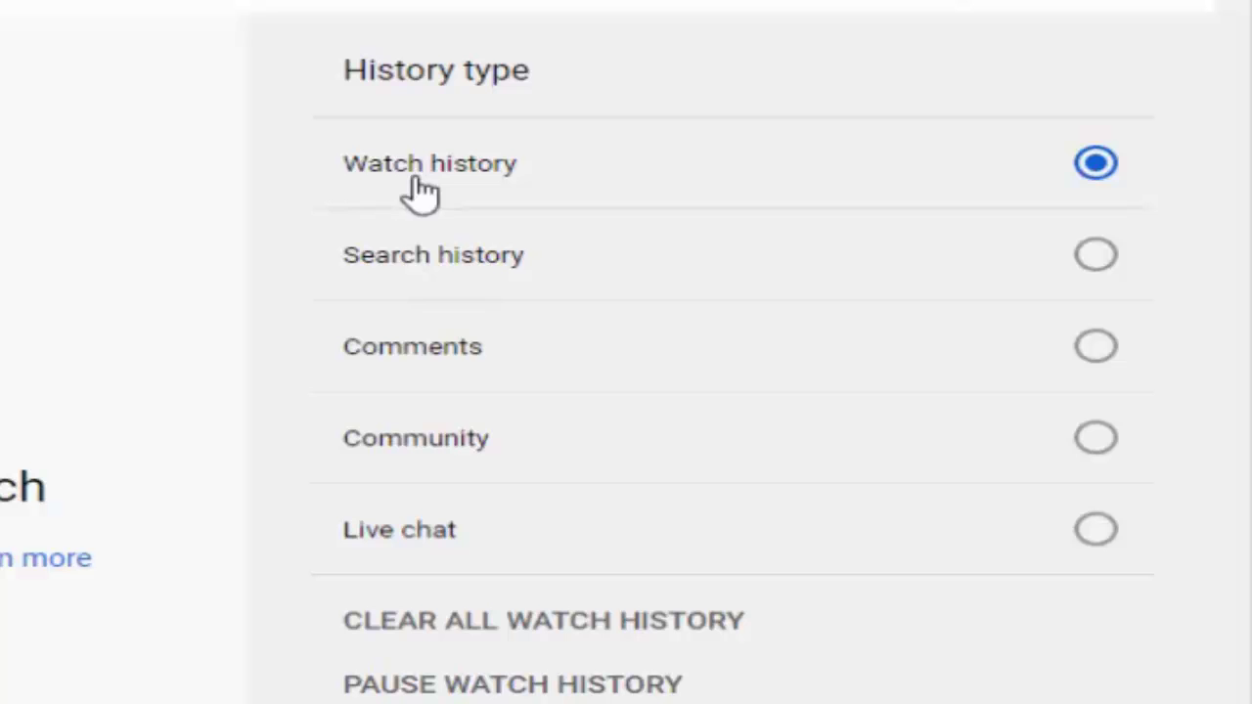
{"action": "left_click", "coordinate": [445, 188]}
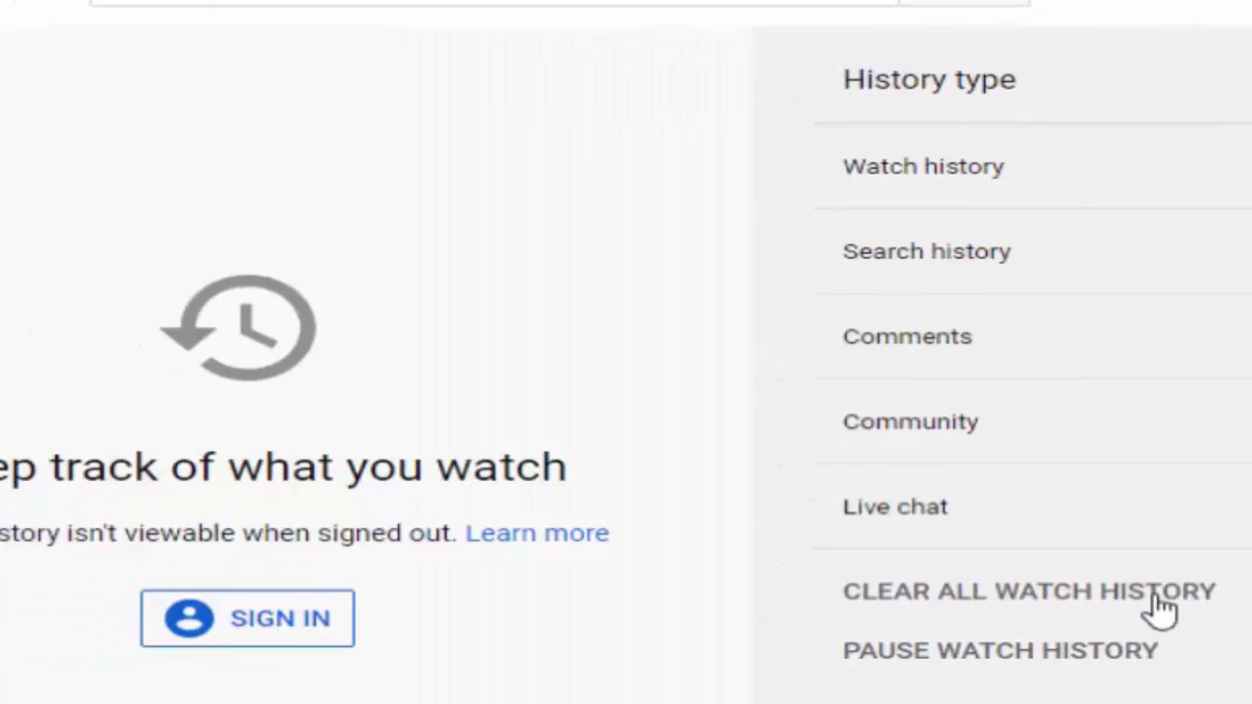
{"action": "left_click", "coordinate": [808, 622]}
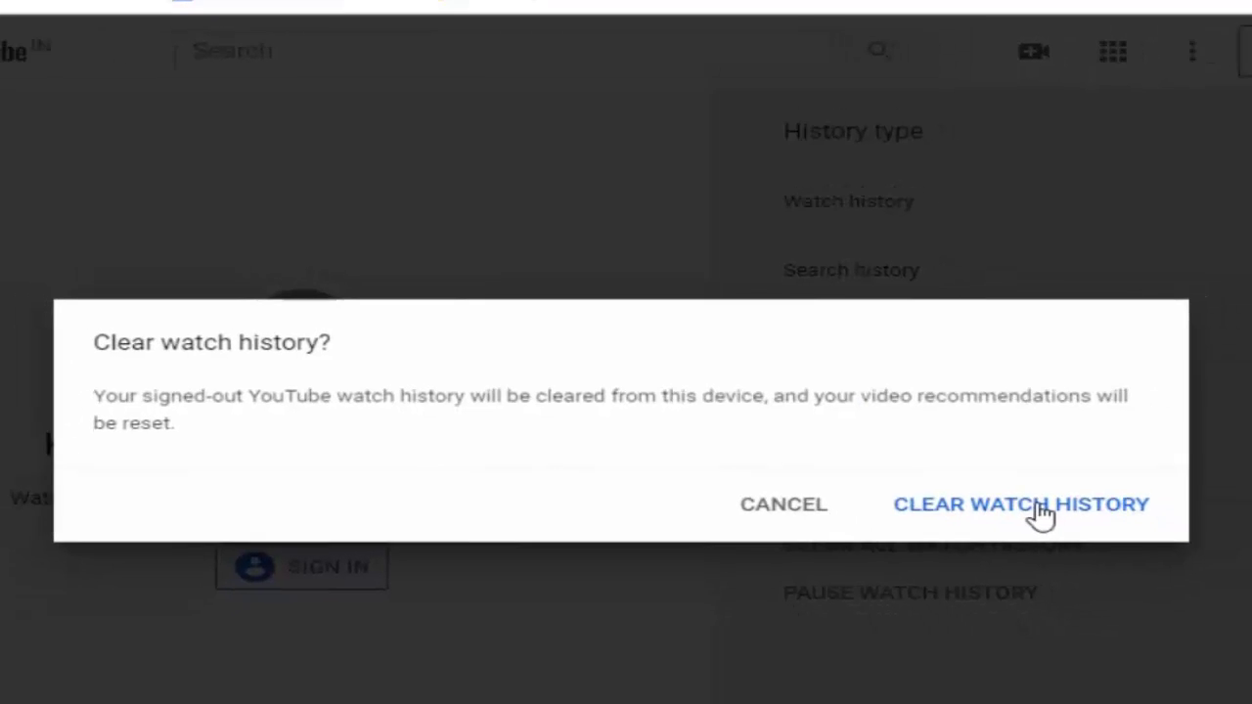
{"action": "left_click", "coordinate": [1042, 514]}
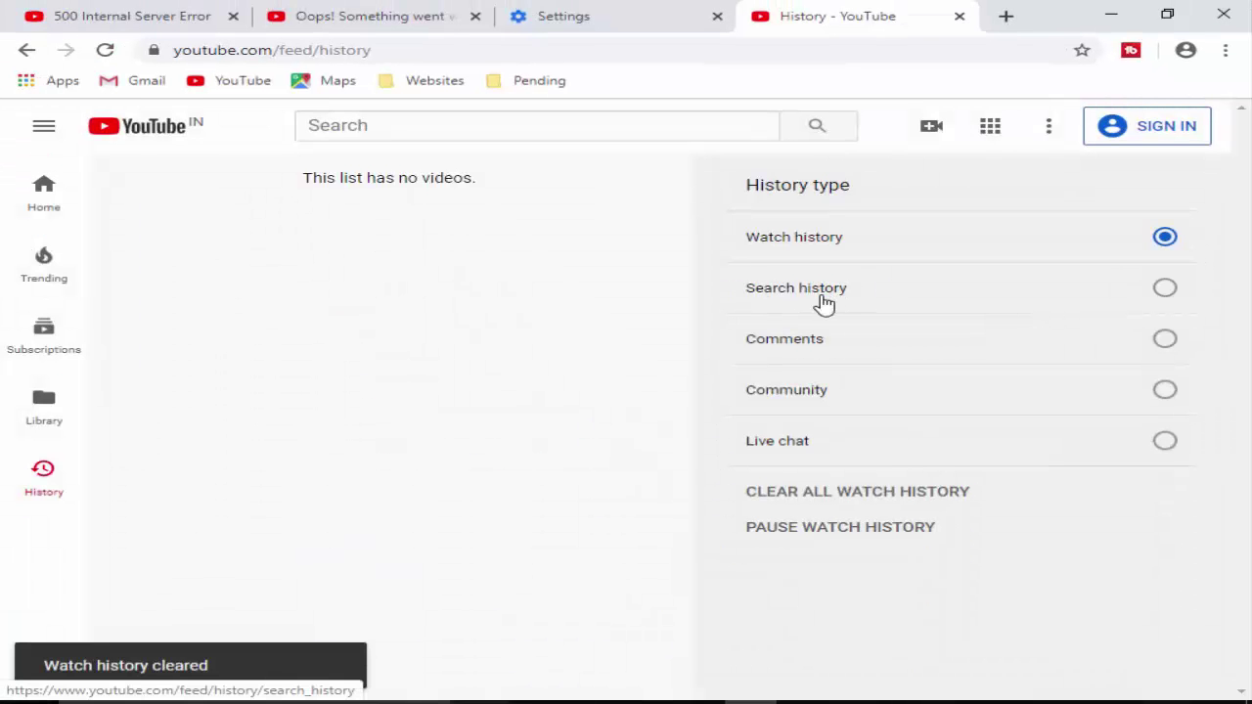
Clear all YouTube search history and close the YouTube tab.
{"action": "left_click", "coordinate": [800, 299]}
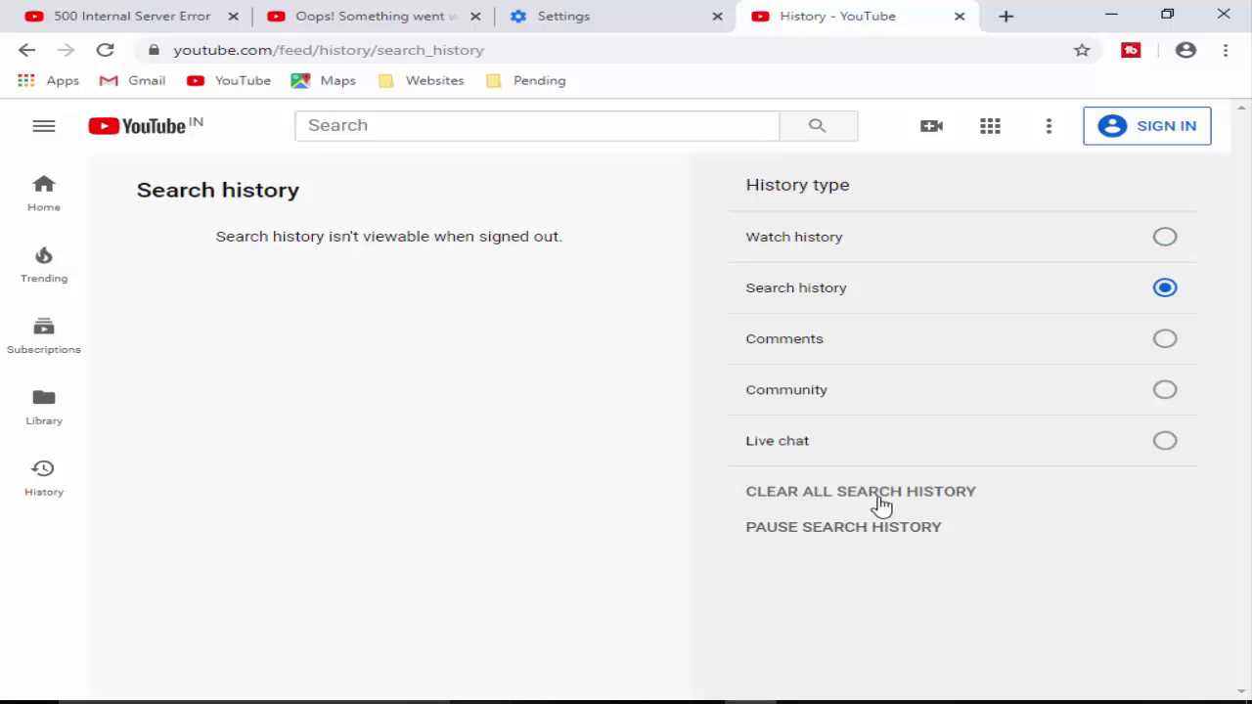
{"action": "left_click", "coordinate": [893, 492]}
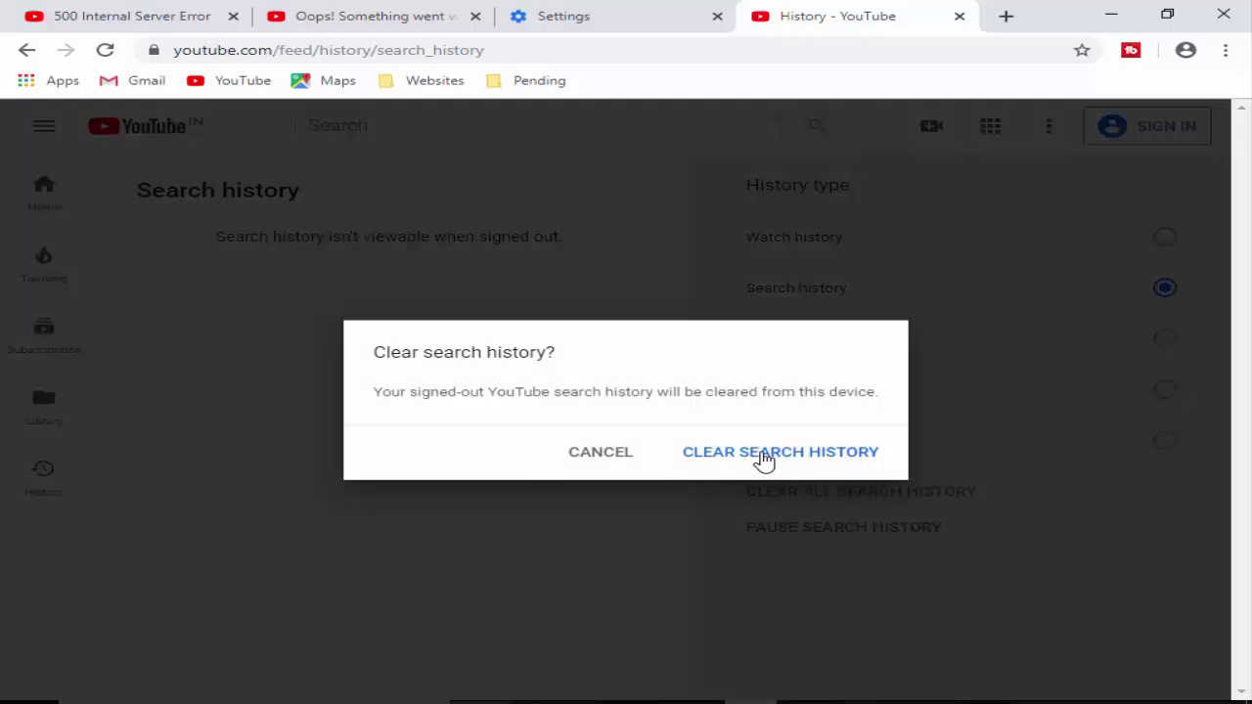
{"action": "left_click", "coordinate": [776, 458]}
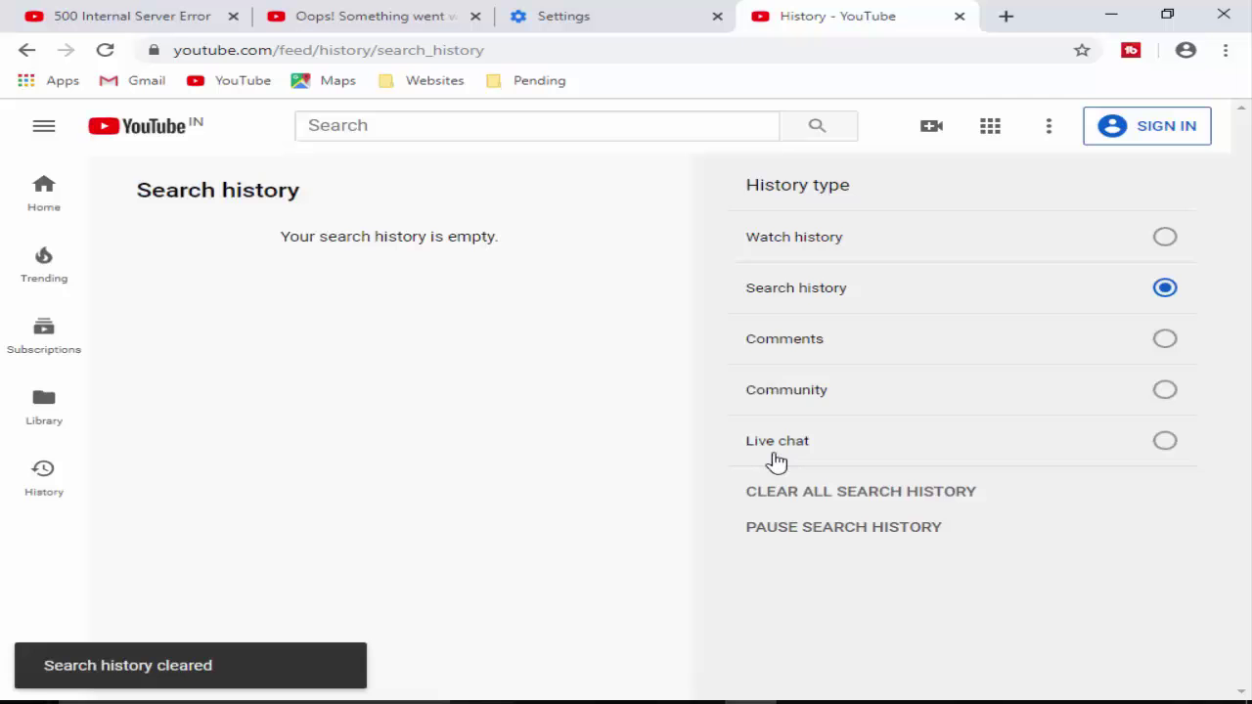
{"action": "left_click", "coordinate": [960, 16]}
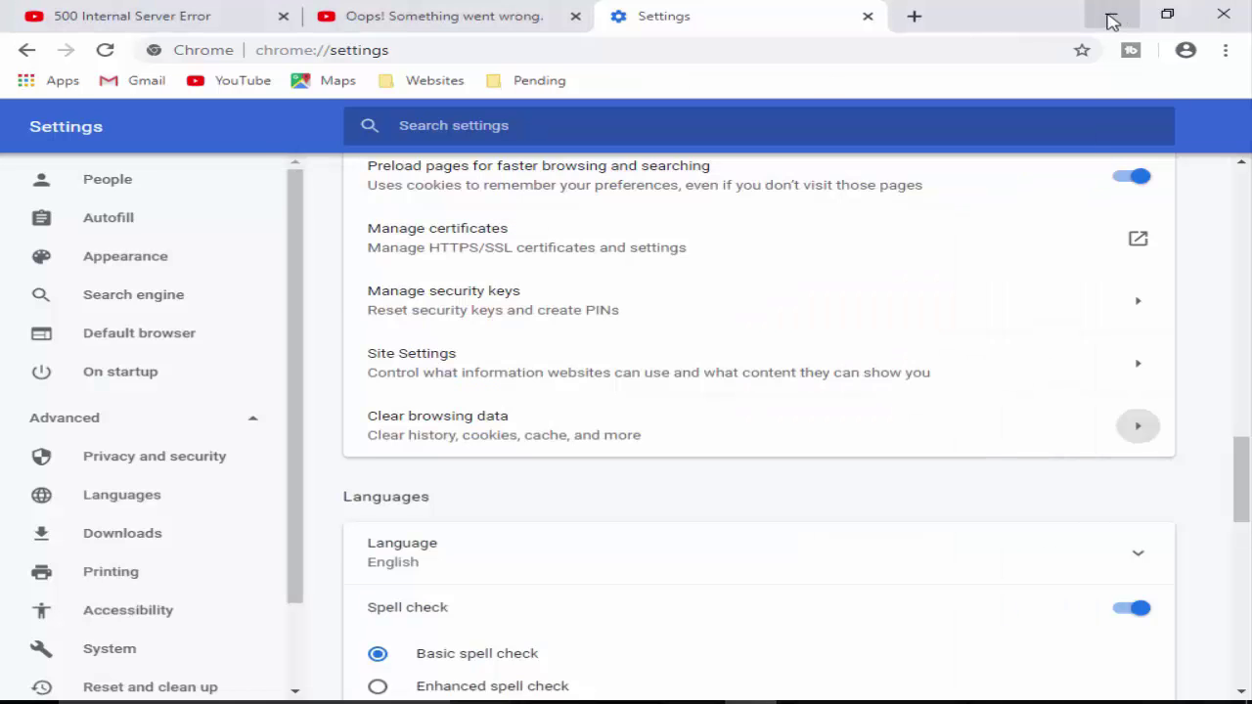
Minimize Chrome and delete four selected desktop icons.
{"action": "left_click", "coordinate": [1111, 16]}
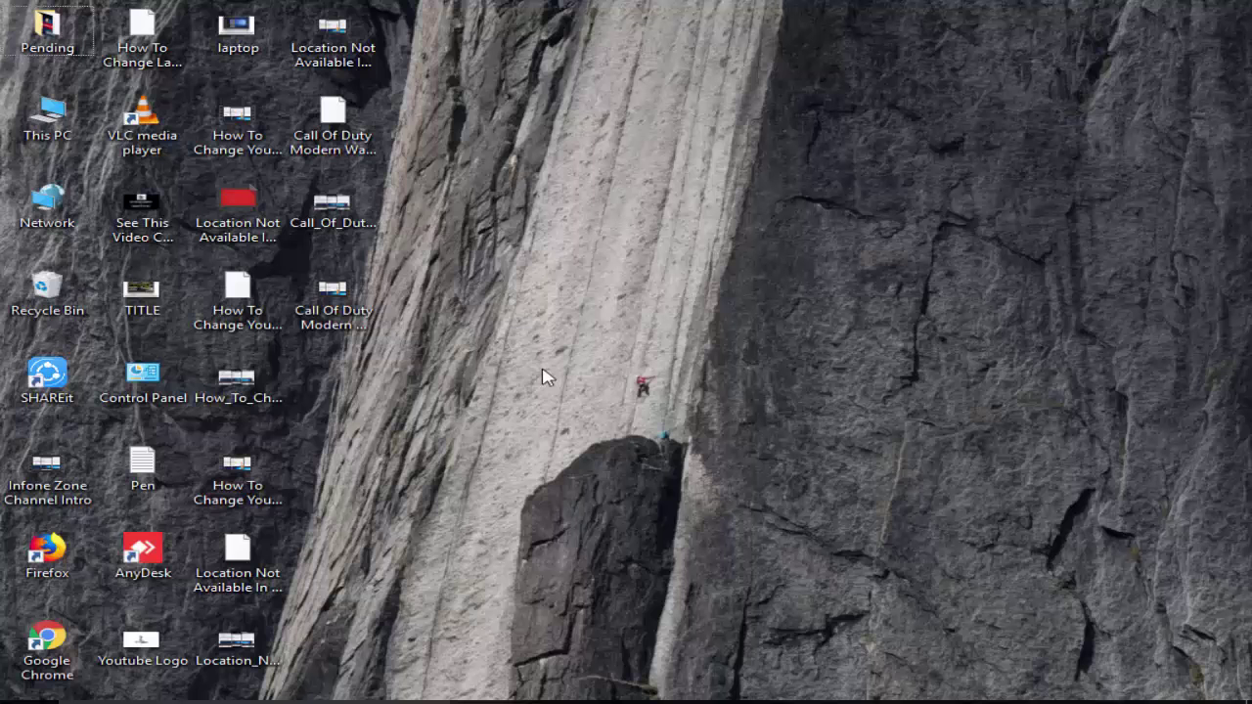
{"action": "left_click_drag", "start_coordinate": [537, 383], "coordinate": [307, 8]}
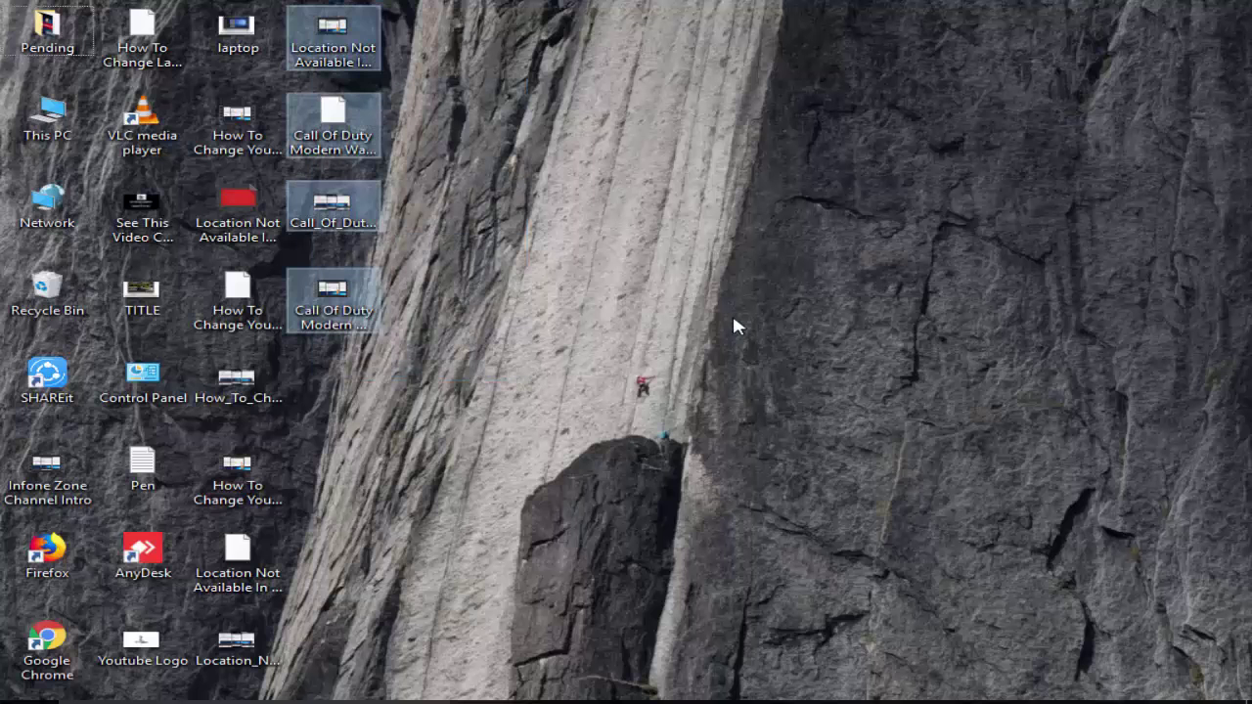
{"action": "key", "text": "Delete"}
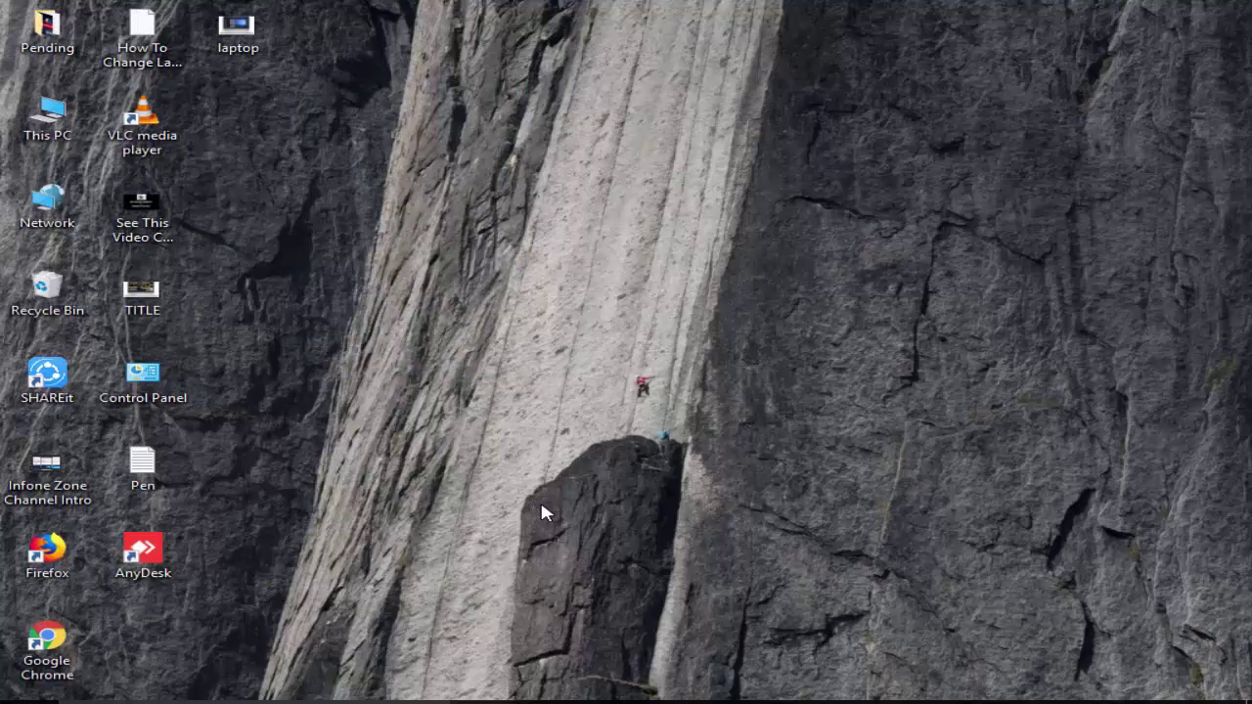
Find Command Prompt by searching 'comm' and run it as administrator.
{"action": "key", "text": "super"}
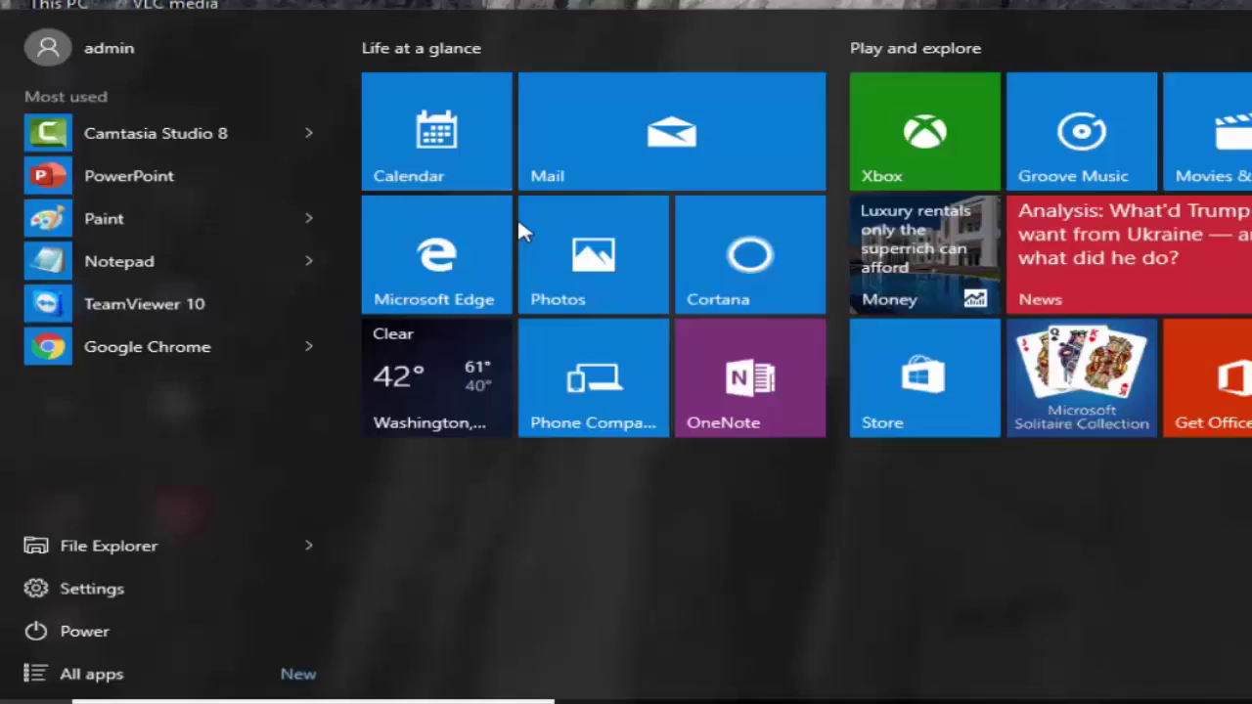
{"action": "type", "text": "comm"}
{"action": "right_click", "coordinate": [323, 61]}
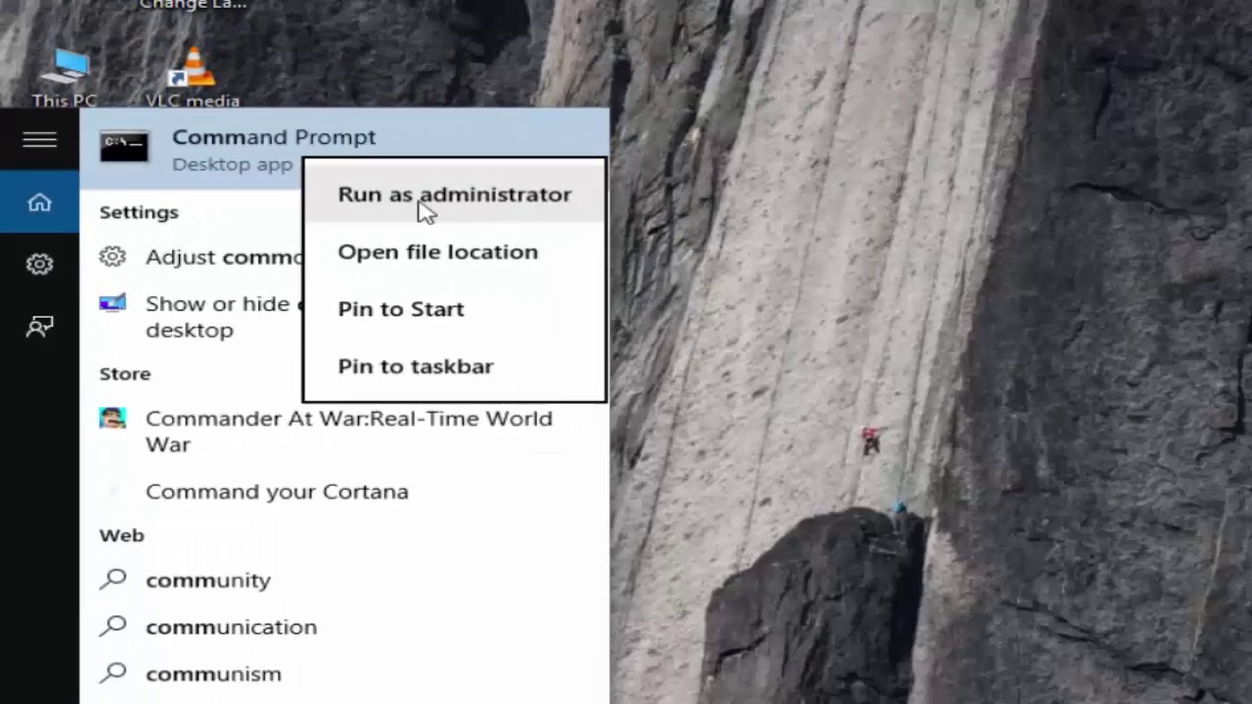
{"action": "left_click", "coordinate": [455, 207]}
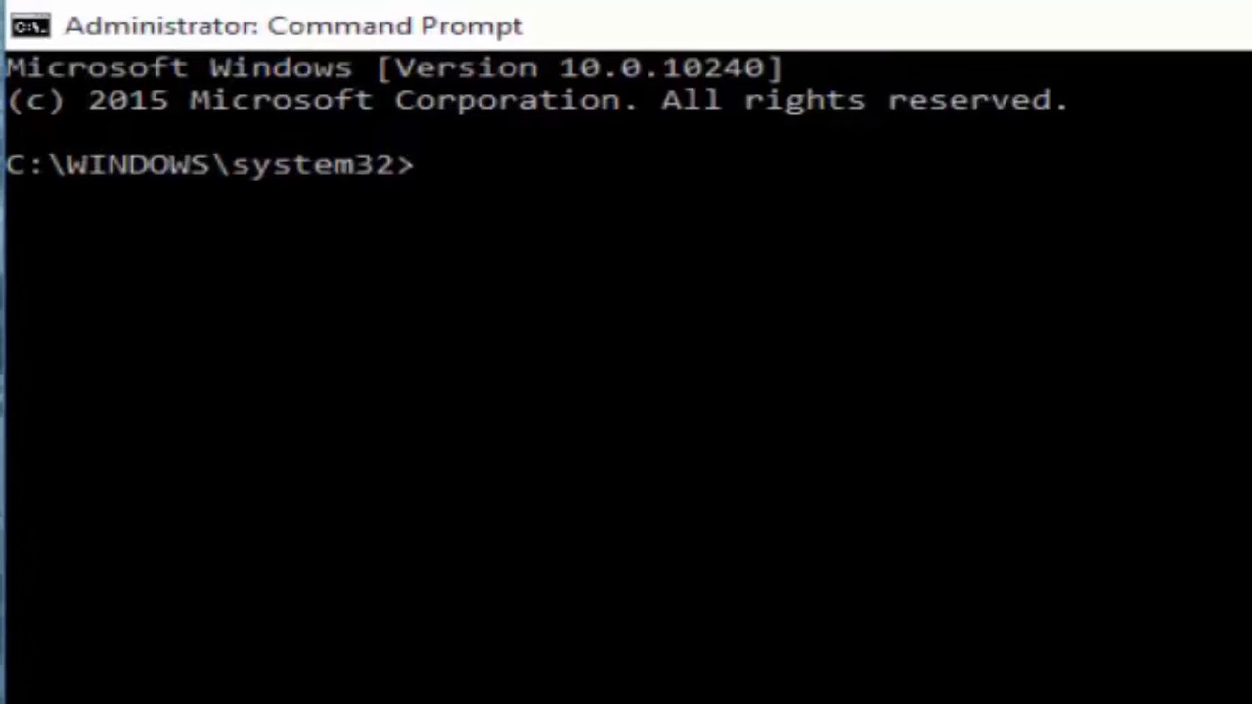
Run ipconfig /release, ipconfig /flushdns and ipconfig /renew in turn.
{"action": "type", "text": "ip"}
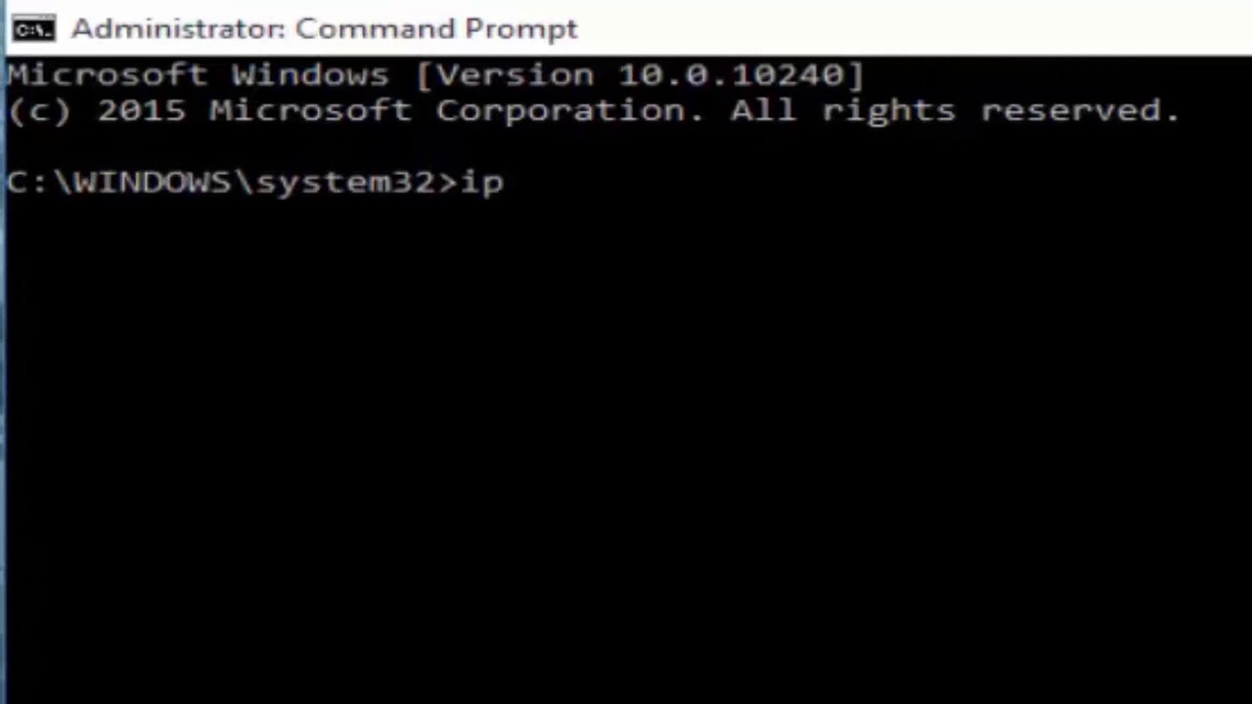
{"action": "type", "text": "config /"}
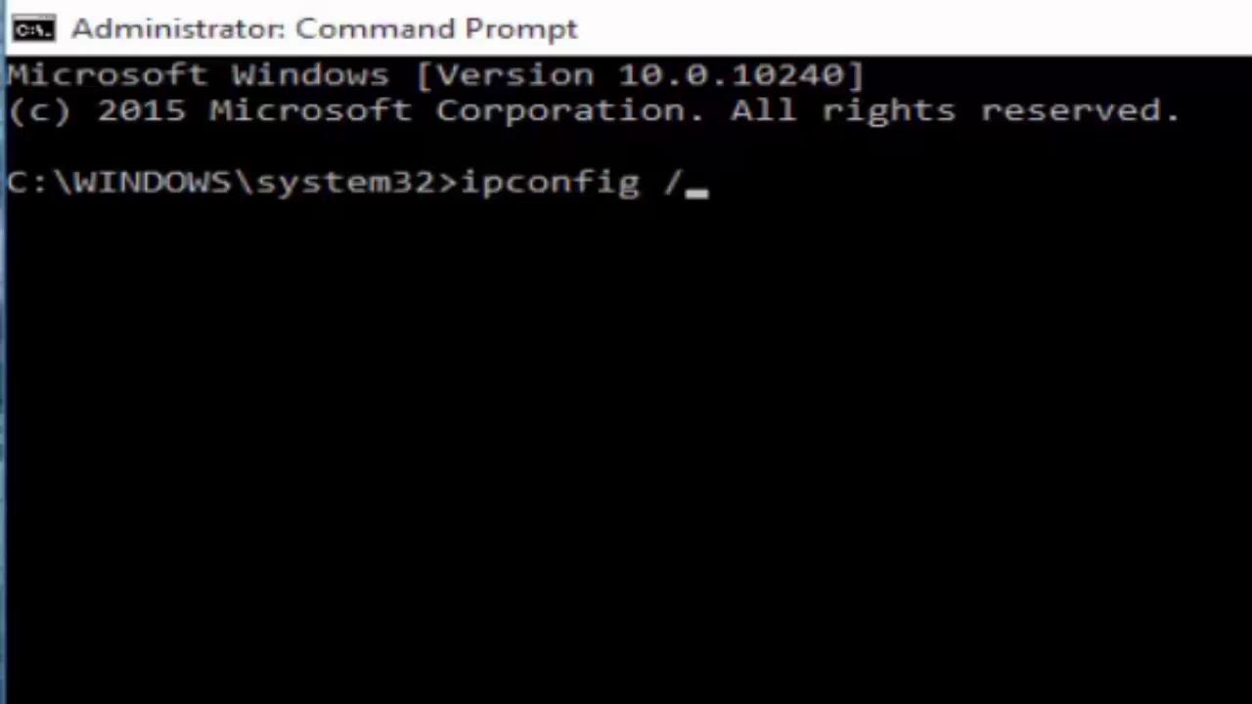
{"action": "type", "text": "release"}
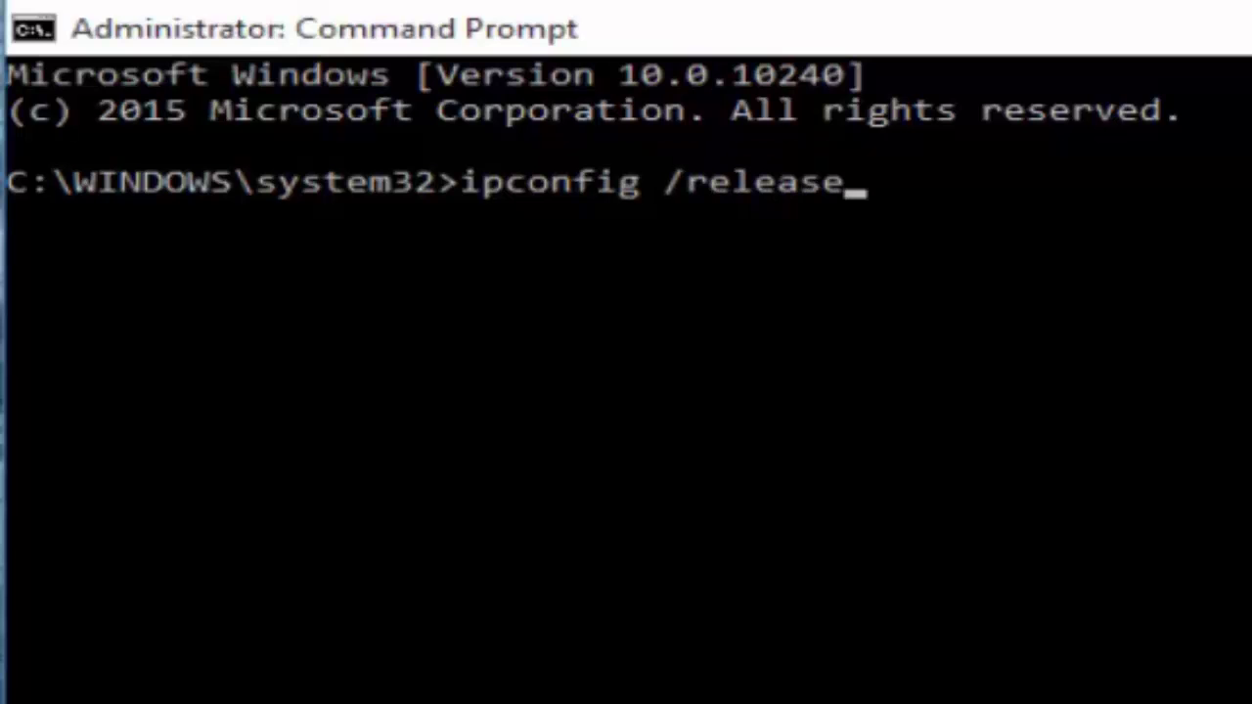
{"action": "key", "text": "Return"}
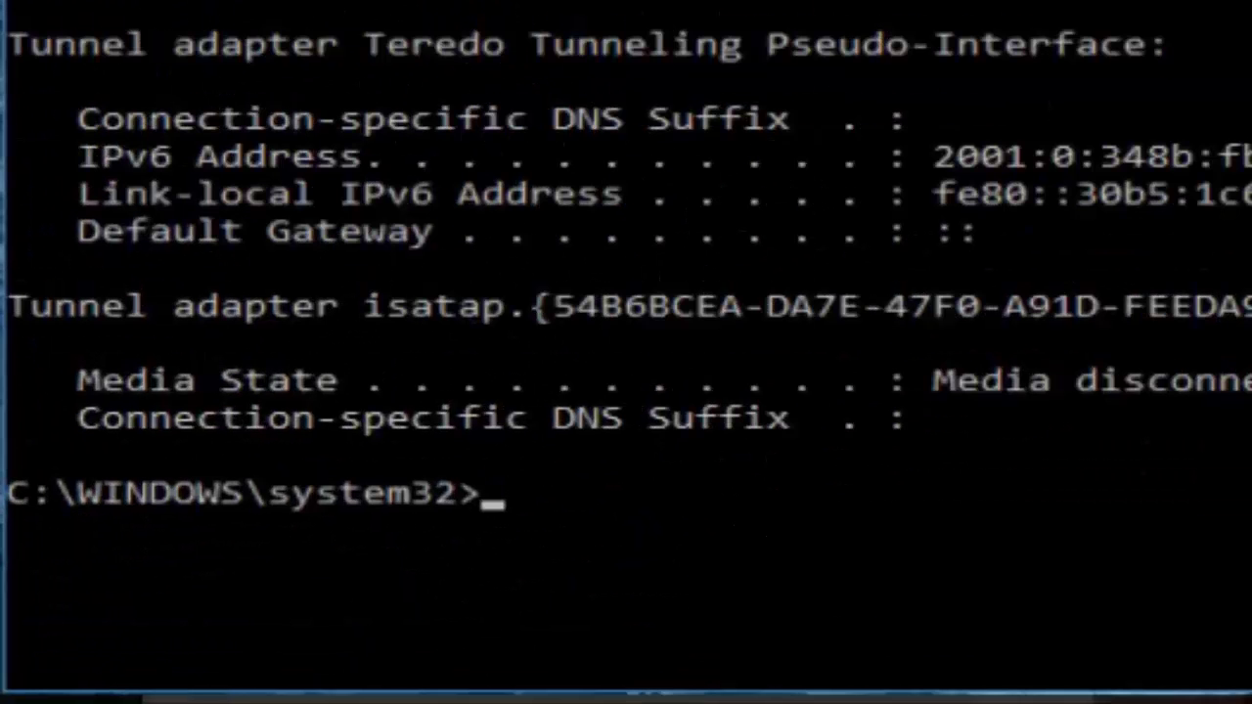
{"action": "type", "text": "ipfo"}
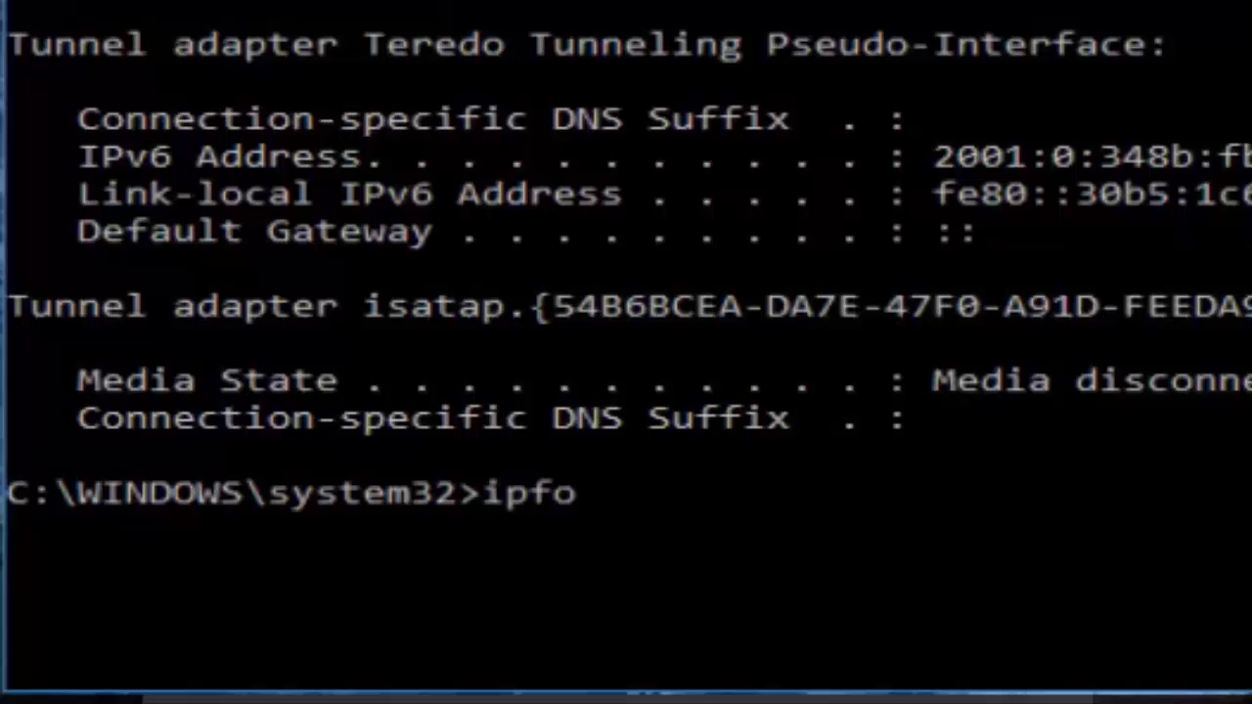
{"action": "type", "text": "nc"}
{"action": "key", "text": "BackSpace"}
{"action": "key", "text": "BackSpace"}
{"action": "key", "text": "BackSpace"}
{"action": "key", "text": "BackSpace"}
{"action": "type", "text": "config /"}
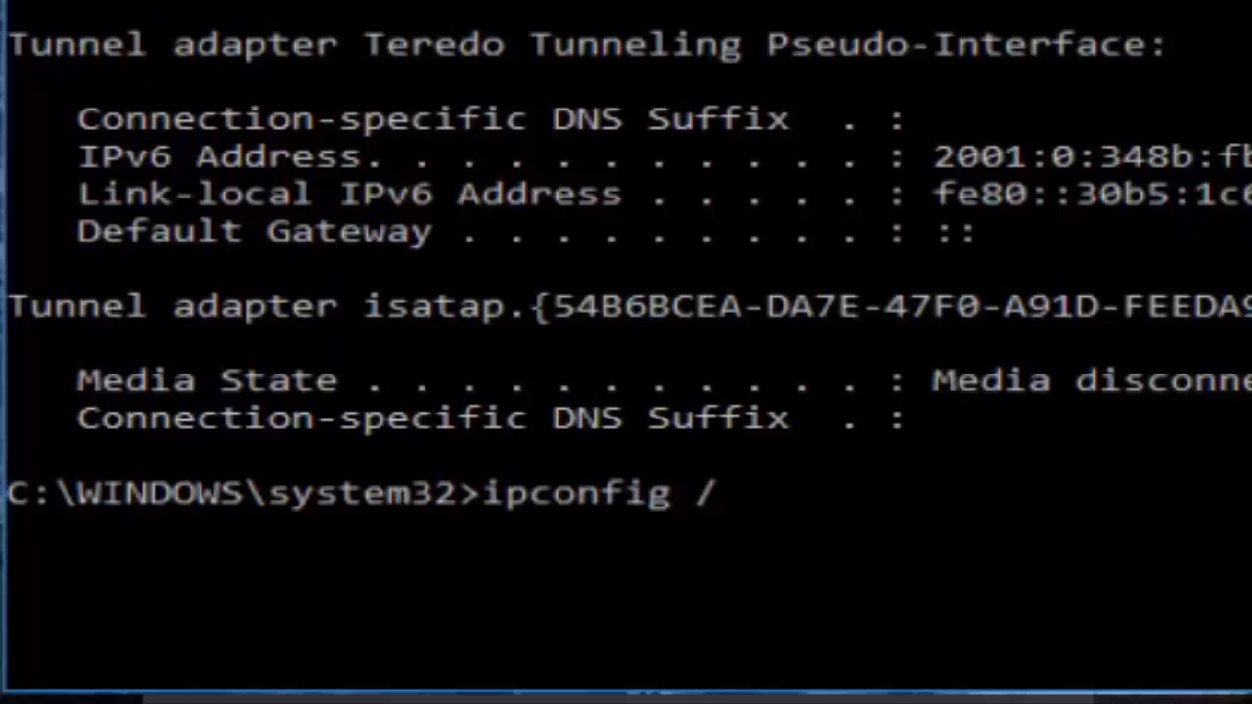
{"action": "type", "text": "flush"}
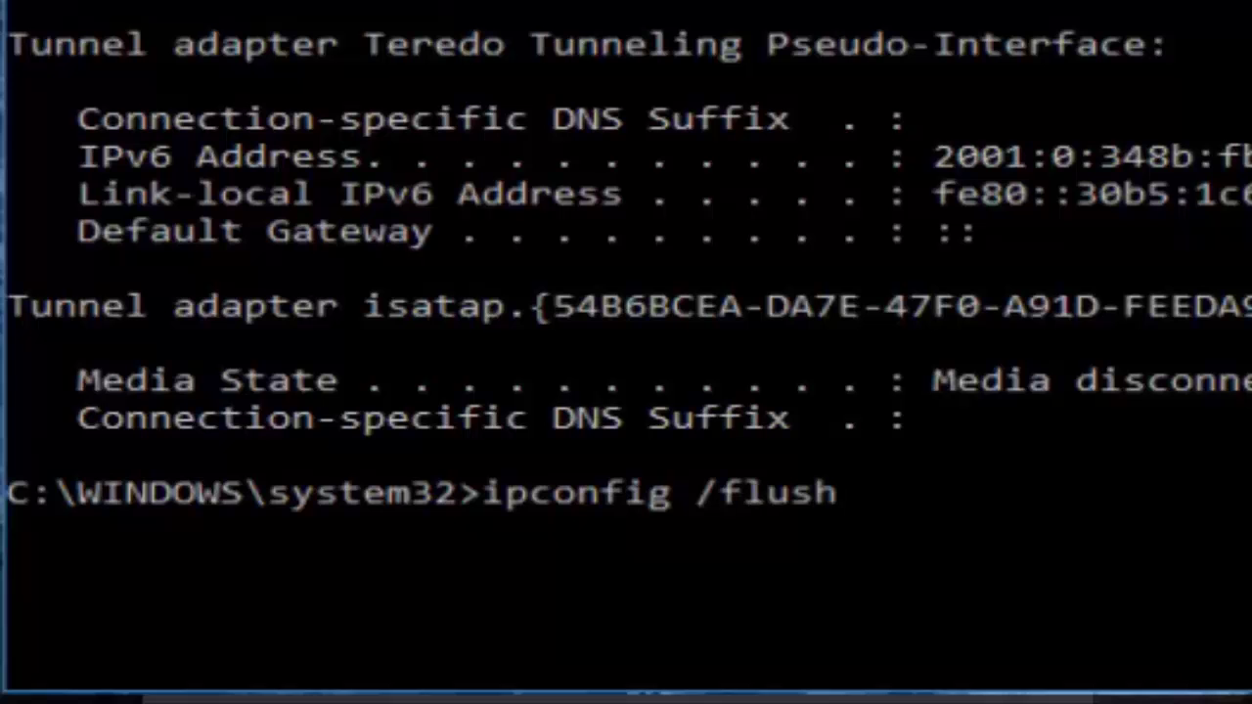
{"action": "type", "text": "dns"}
{"action": "key", "text": "Return"}
{"action": "type", "text": "ip"}
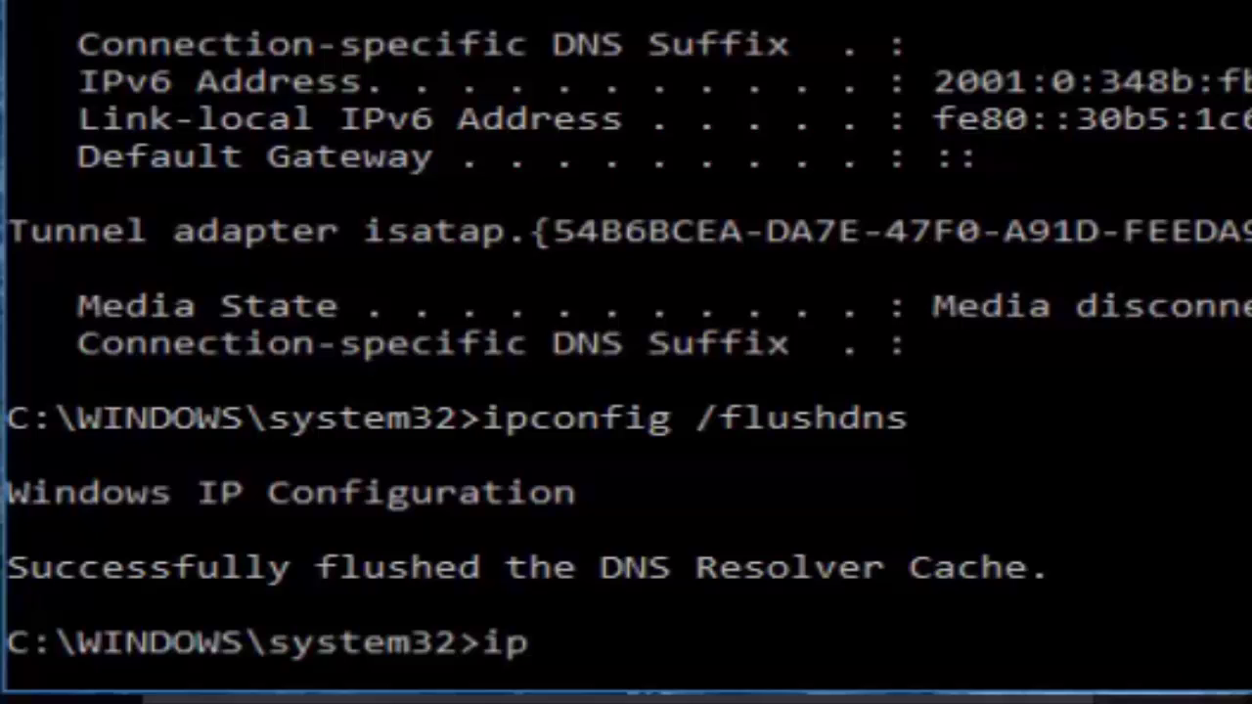
{"action": "type", "text": "config /"}
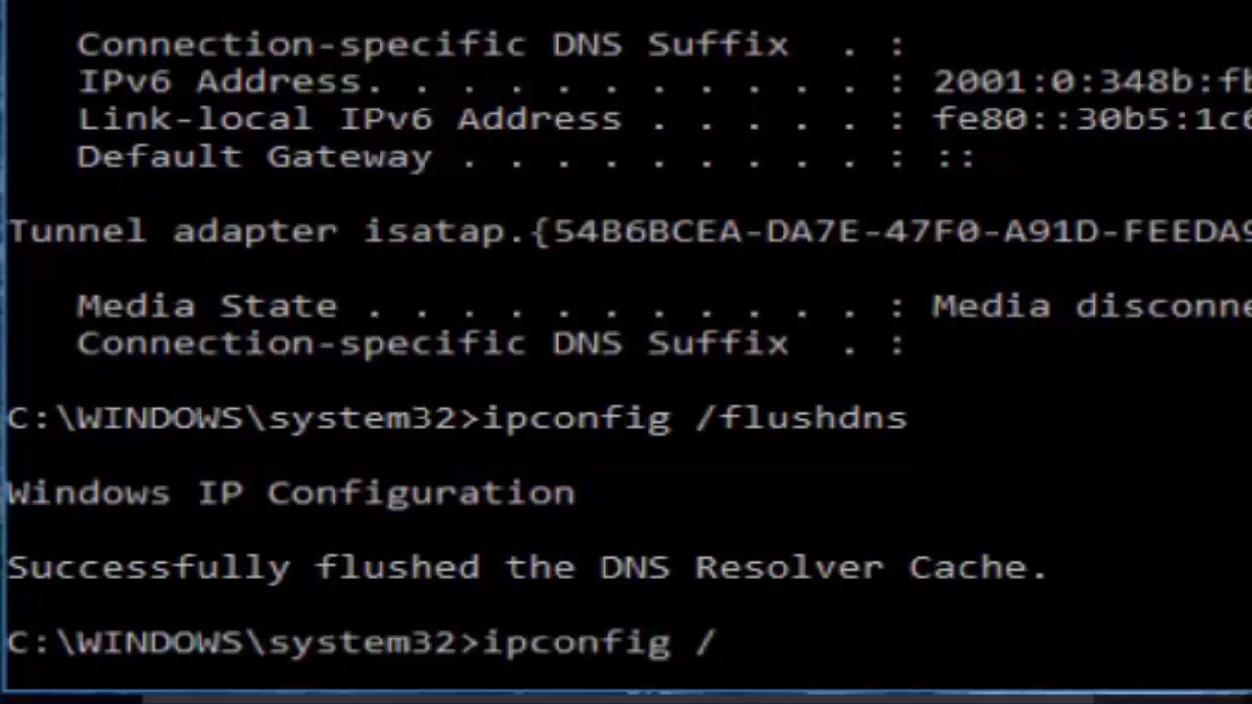
{"action": "type", "text": "ren"}
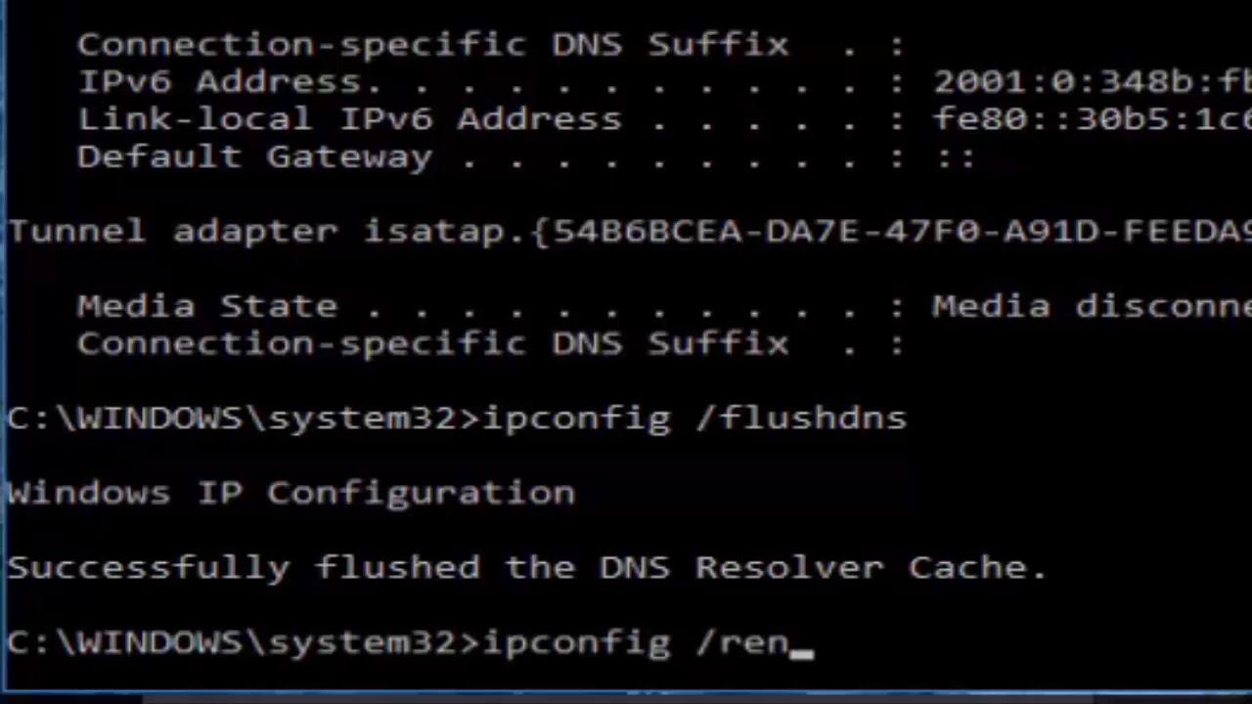
{"action": "type", "text": "ew"}
{"action": "key", "text": "Return"}
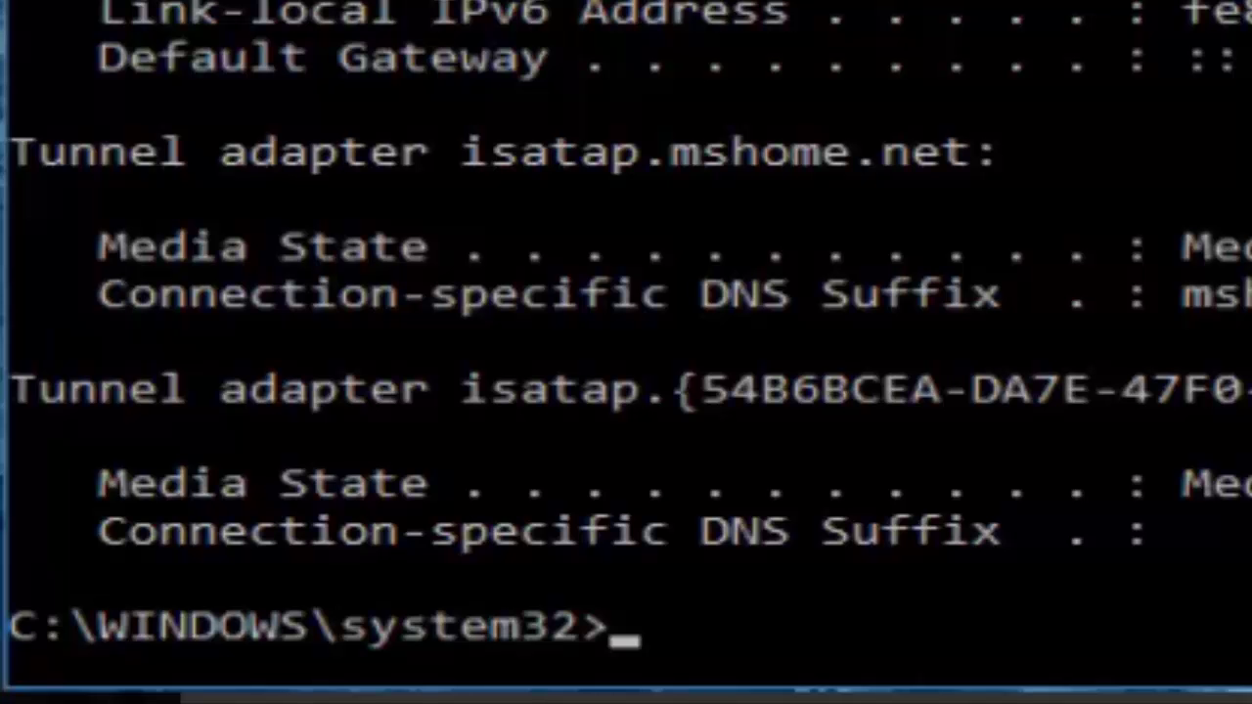
Start sfc /scannow, then cancel it with Ctrl+C at 1% verification.
{"action": "type", "text": "sfc /scanno"}
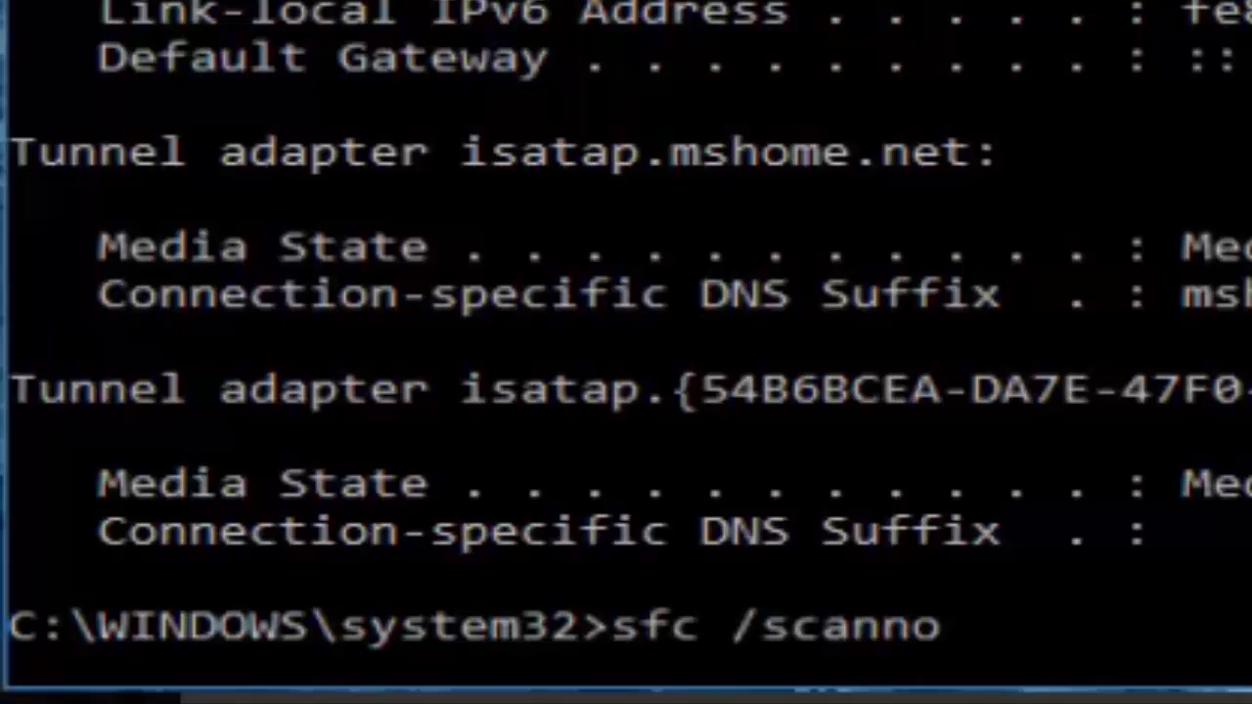
{"action": "type", "text": "w"}
{"action": "key", "text": "Return"}
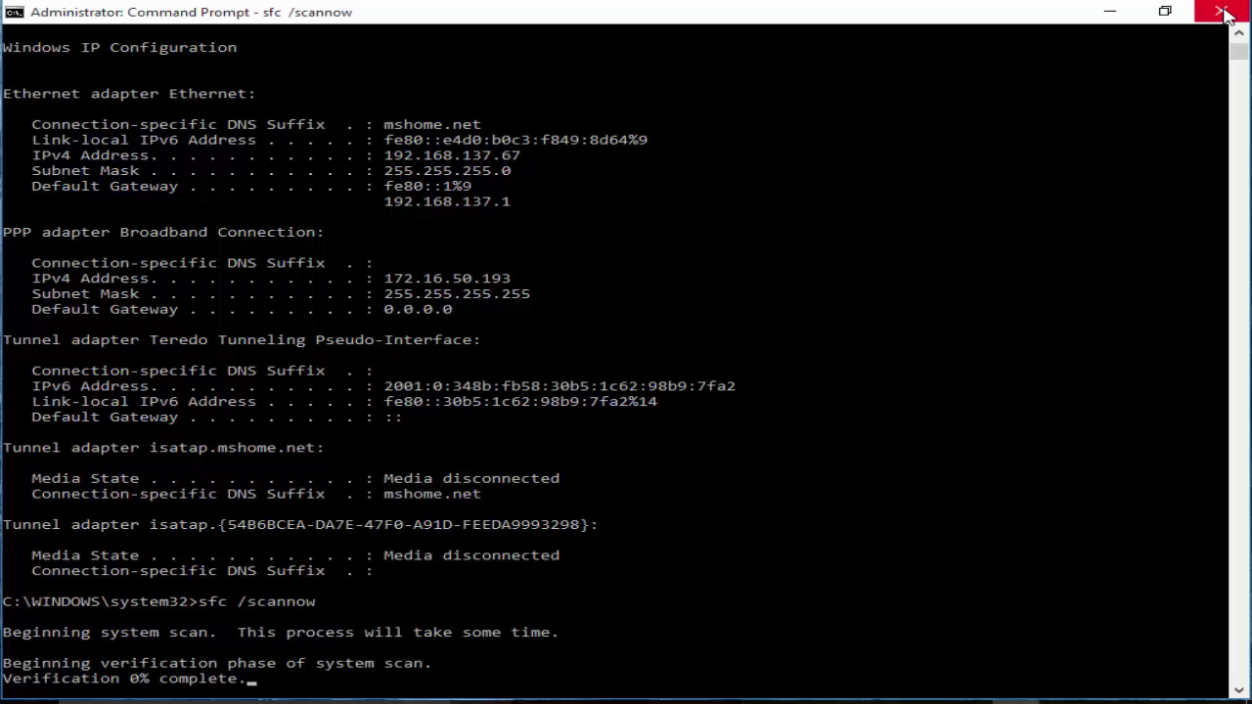
{"action": "key", "text": "ctrl+c"}
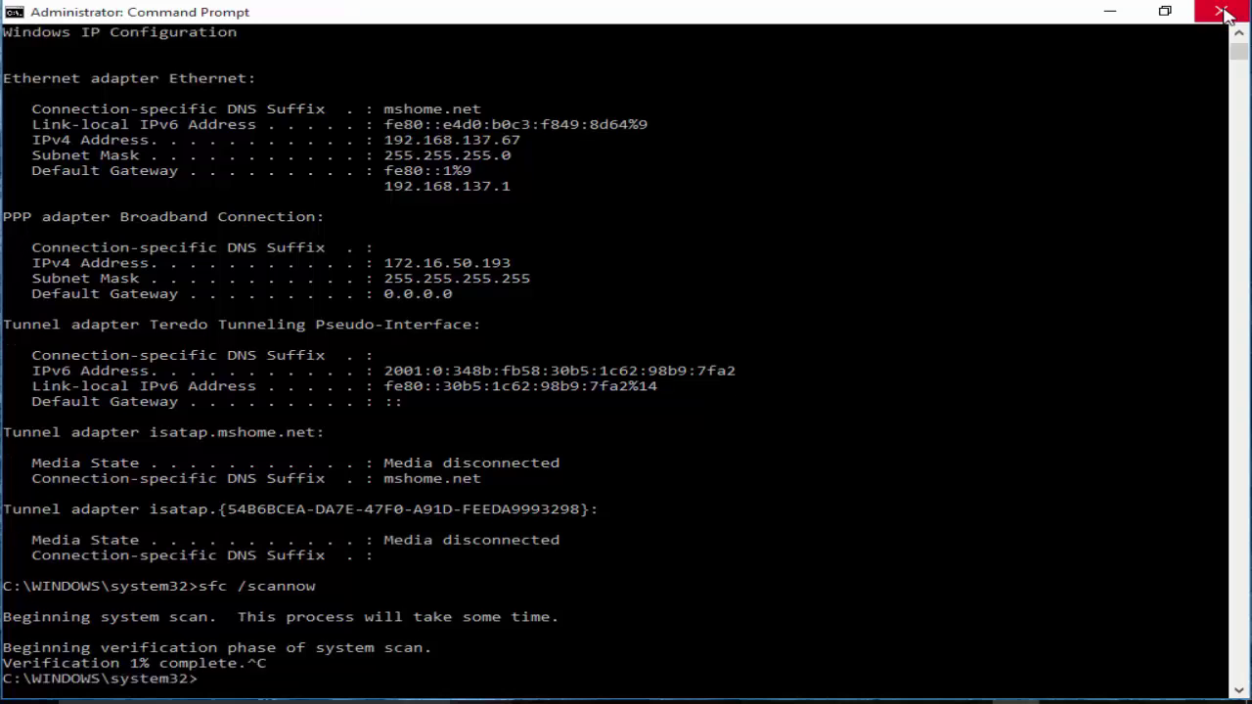
Close Command Prompt, reopen Chrome, and view then dismiss the YouTube 500 error details.
{"action": "left_click", "coordinate": [1223, 11]}
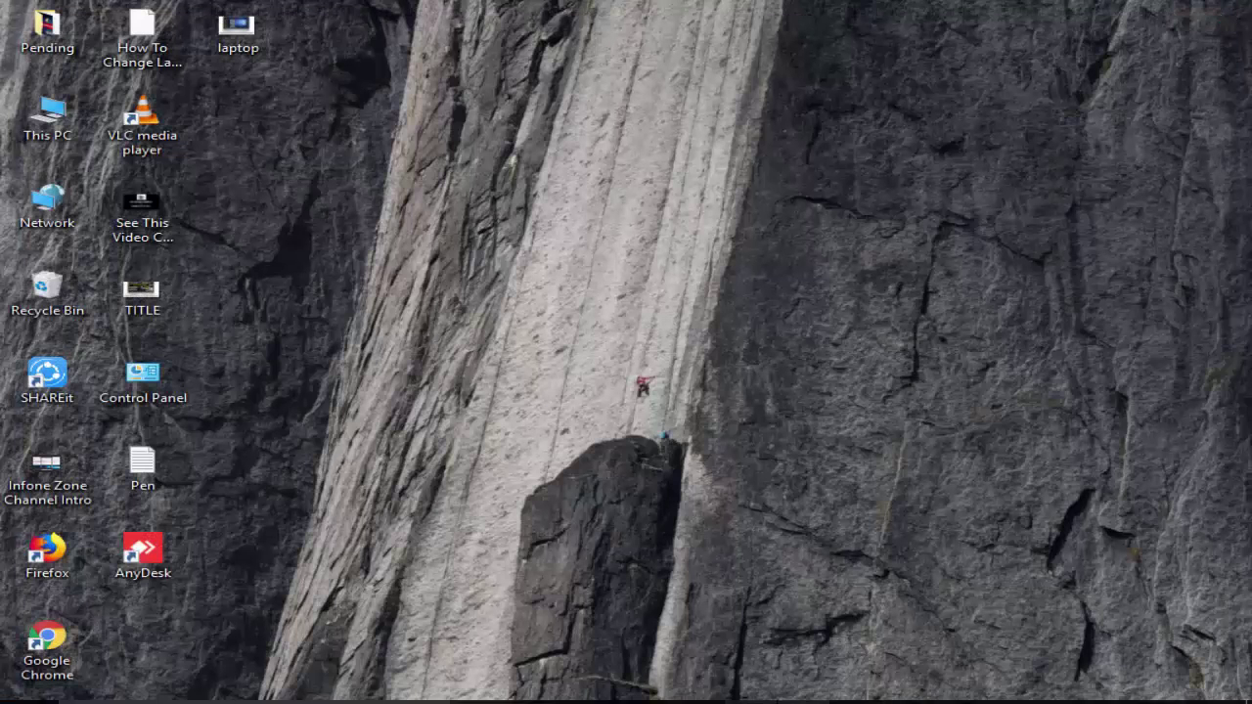
{"action": "left_click", "coordinate": [750, 703]}
{"action": "left_click", "coordinate": [205, 13]}
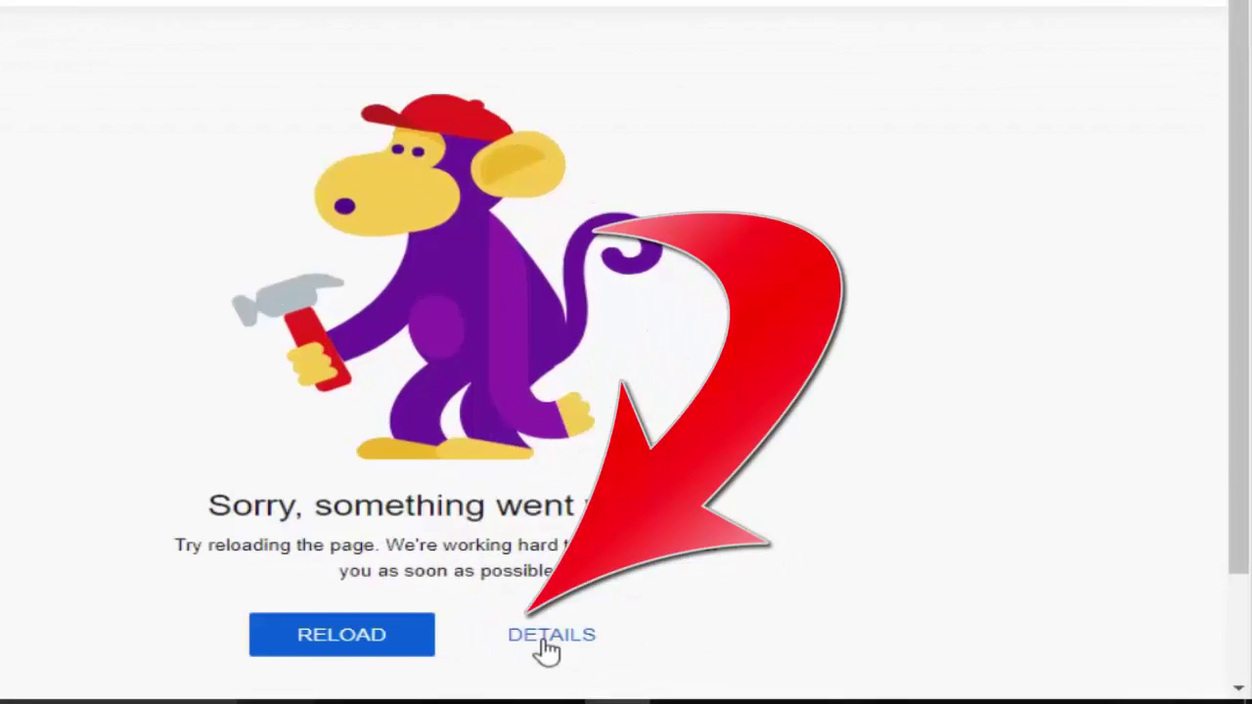
{"action": "left_click", "coordinate": [468, 634]}
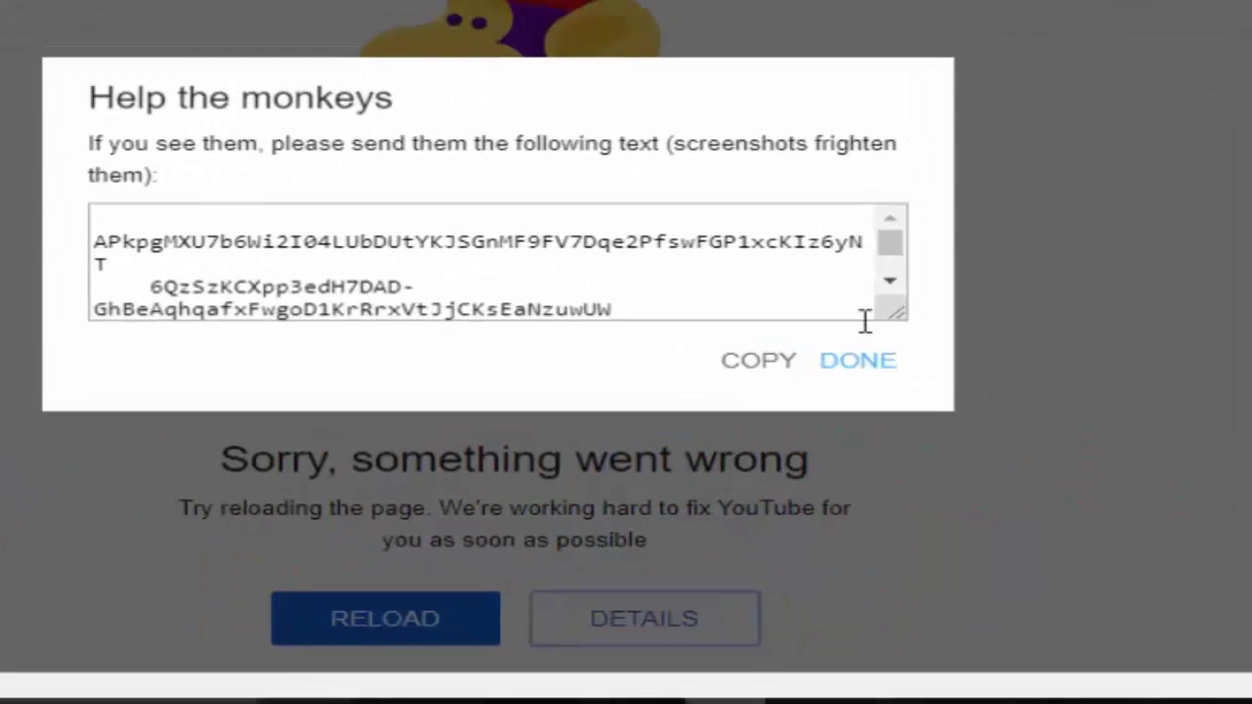
{"action": "left_click", "coordinate": [763, 411]}
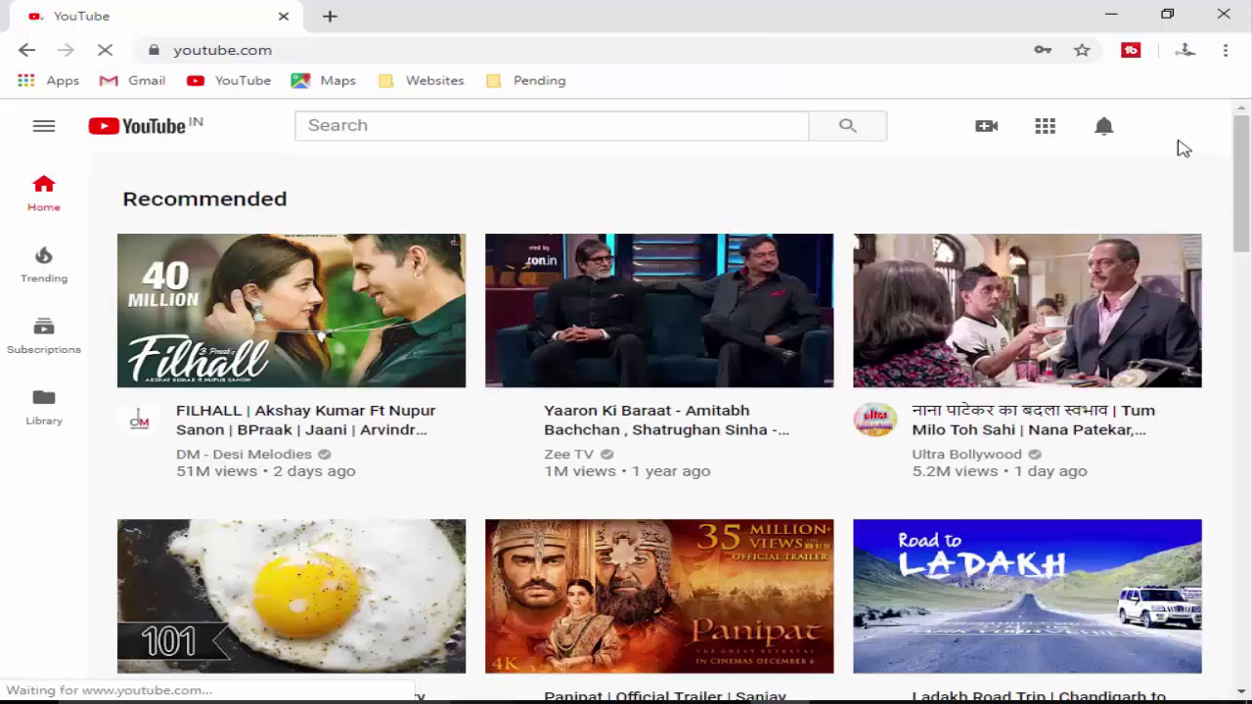
From the signed-in account avatar menu, choose YouTube Studio (beta).
{"action": "left_click", "coordinate": [1179, 137]}
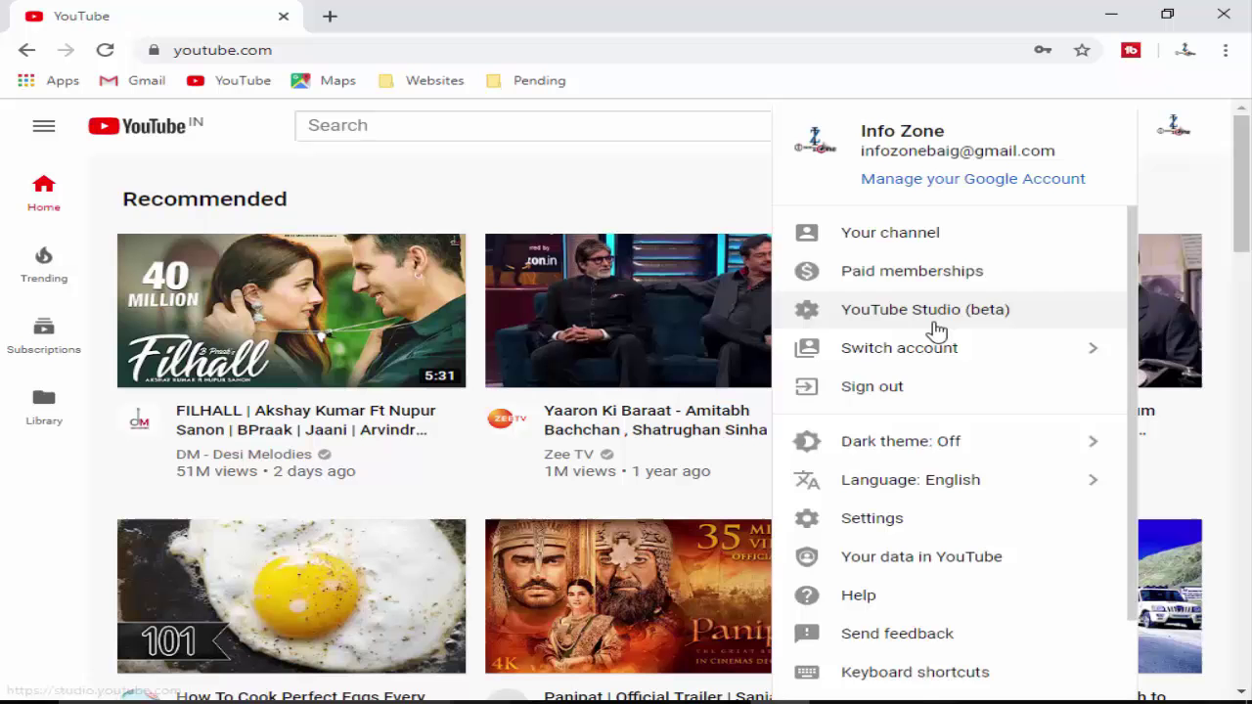
{"action": "left_click", "coordinate": [936, 330]}
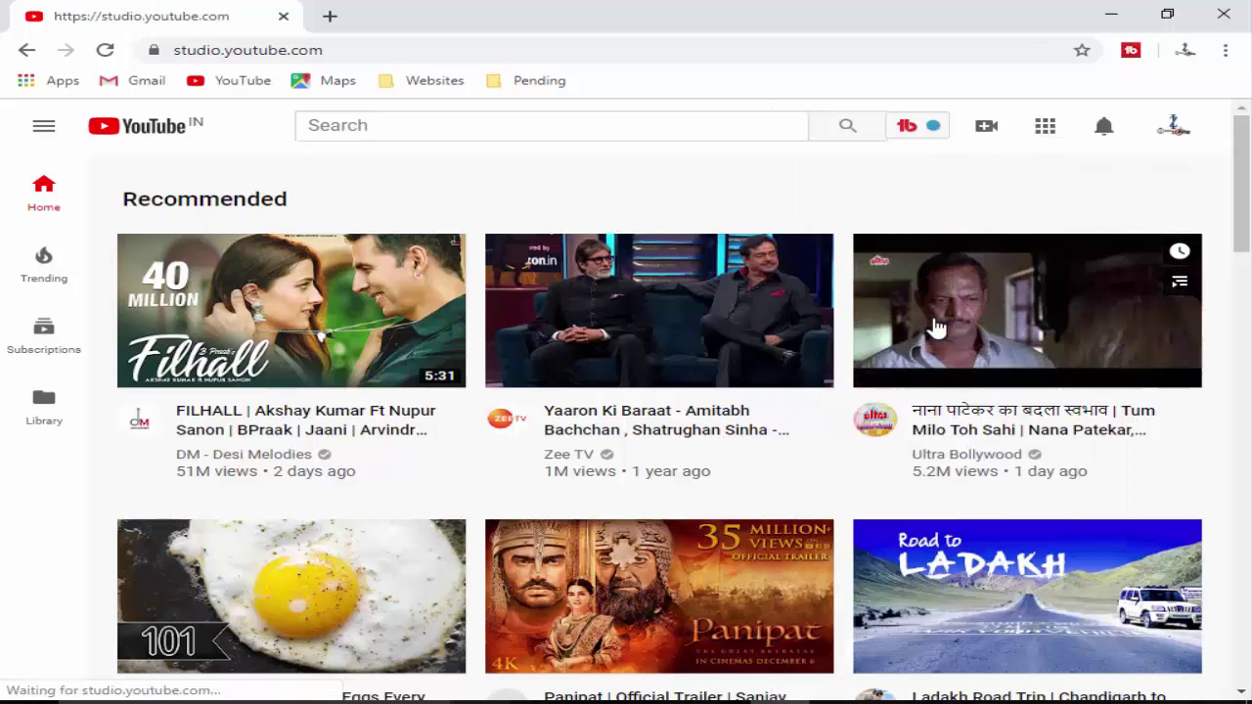